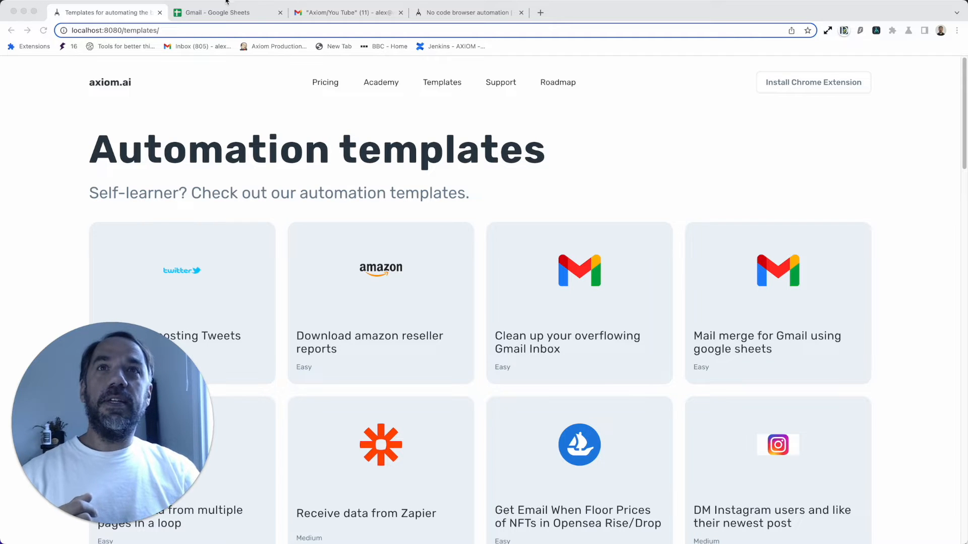
# Step: View the recipient list in the Gmail spreadsheet, and open a new message in the Gmail mailbox with the bot builder hidden
pyautogui.click(211, 15)
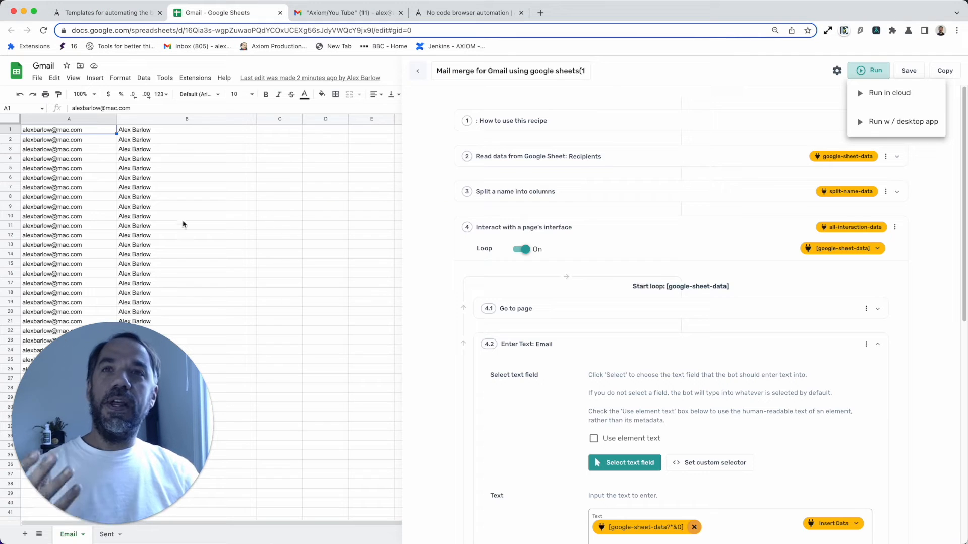
pyautogui.moveTo(106, 205)
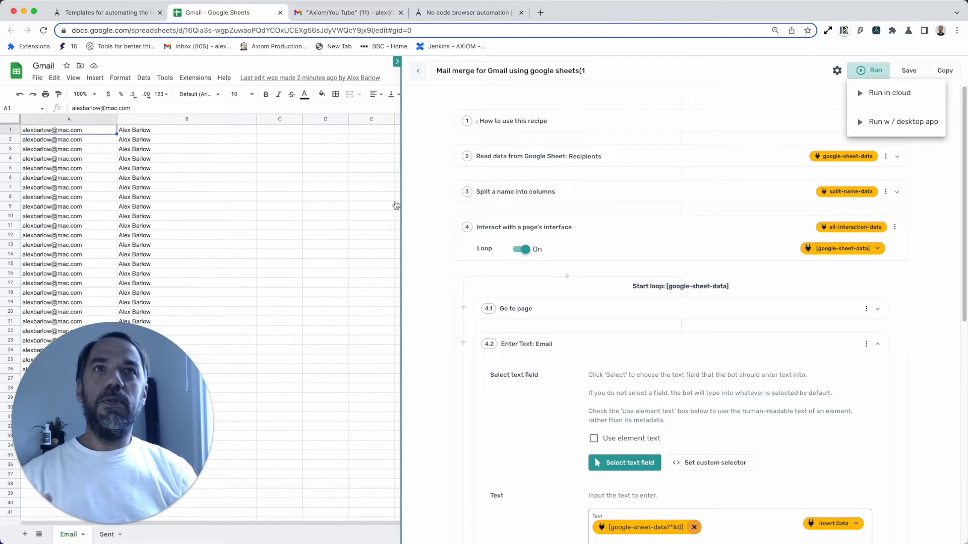
pyautogui.click(353, 15)
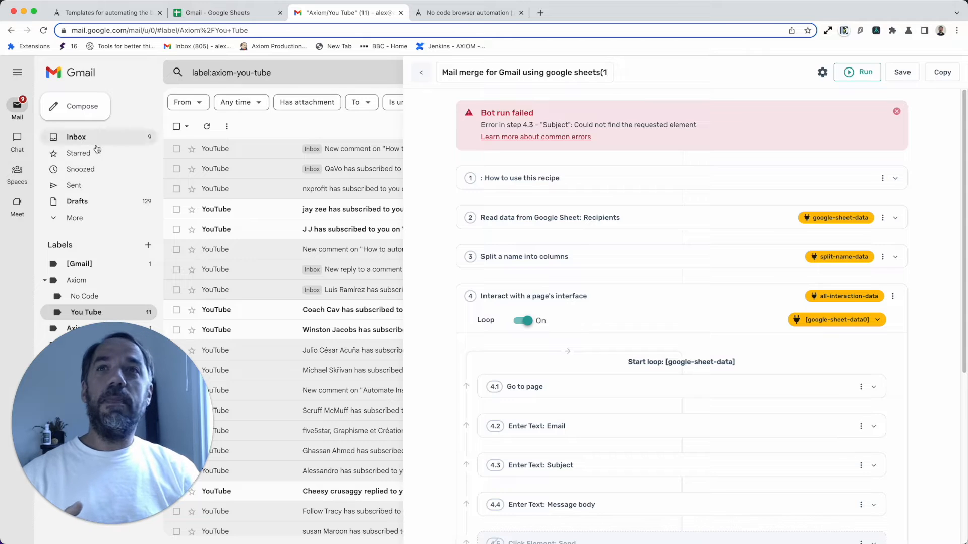
pyautogui.click(875, 30)
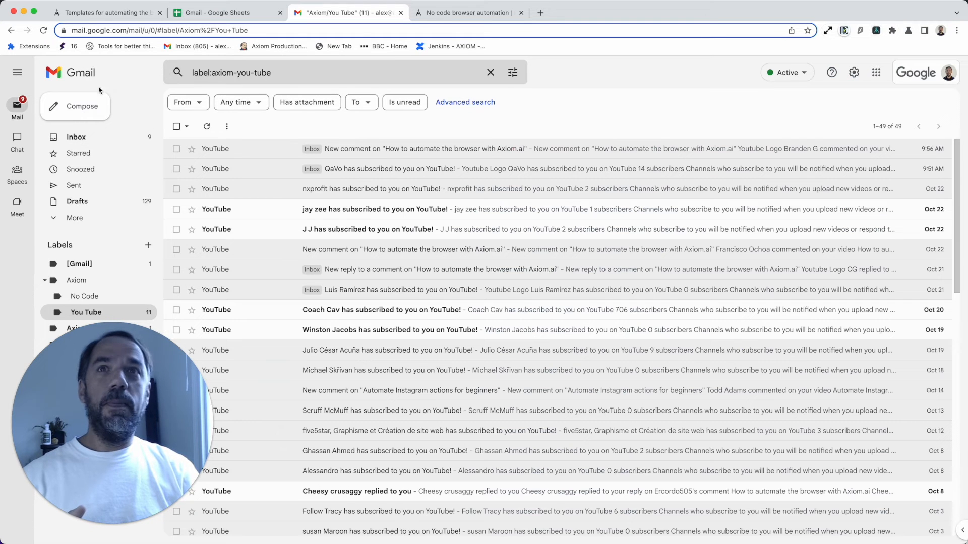
pyautogui.click(77, 106)
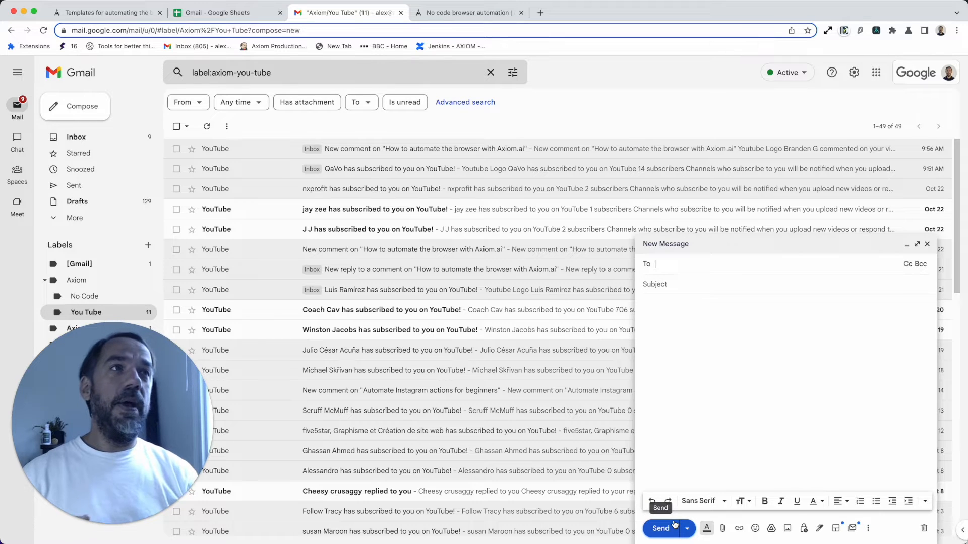
# Step: Reopen the bot builder over Gmail, dismiss the run error and run the mail merge bot with the desktop app
pyautogui.rightClick(877, 33)
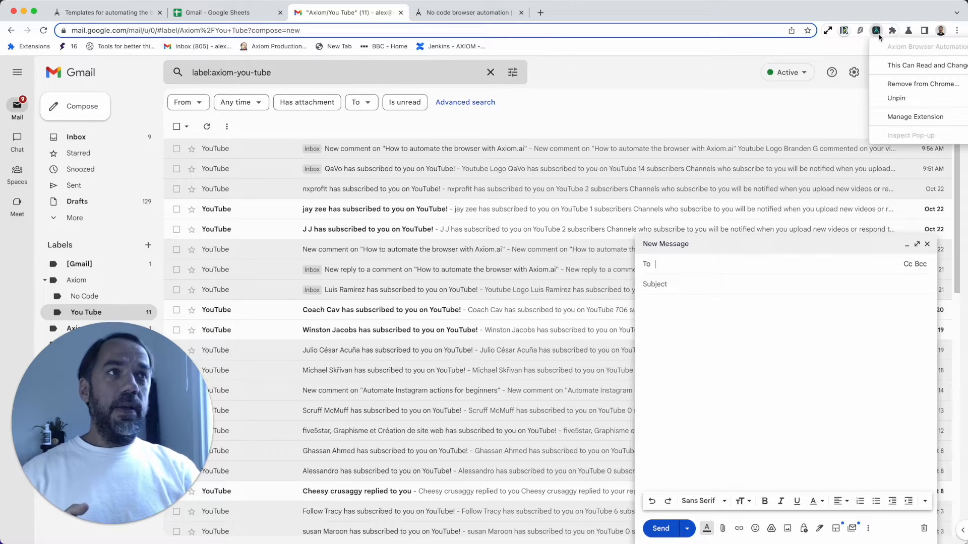
pyautogui.press('Escape')
pyautogui.click(877, 33)
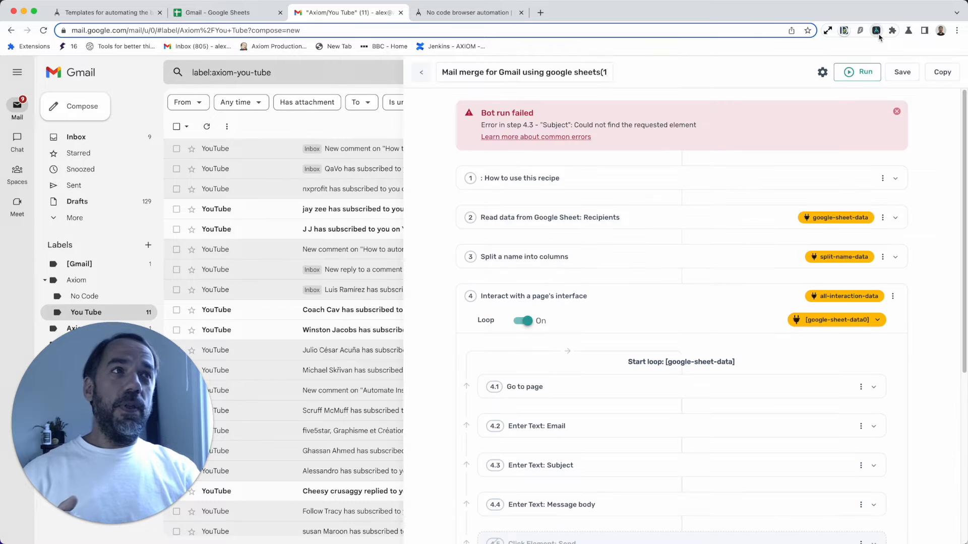
pyautogui.click(897, 111)
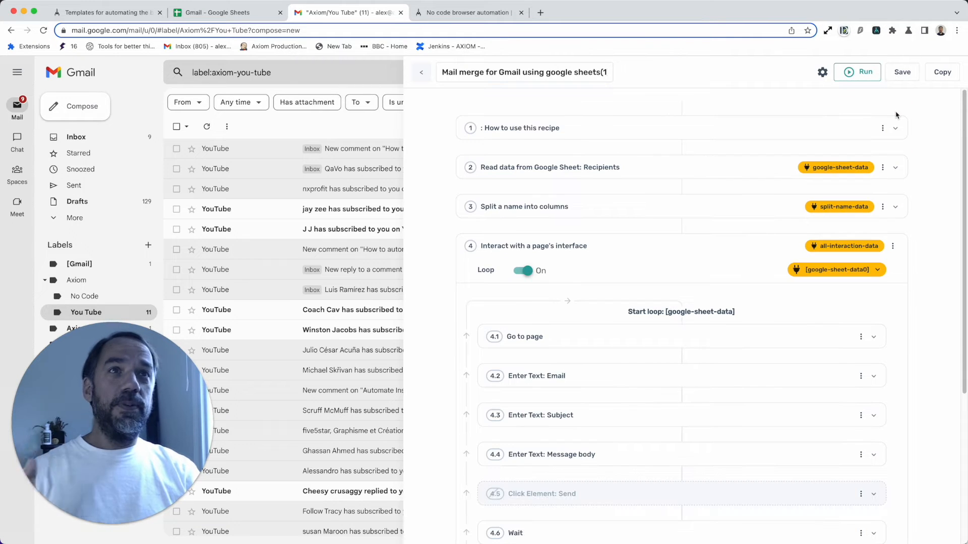
pyautogui.click(860, 74)
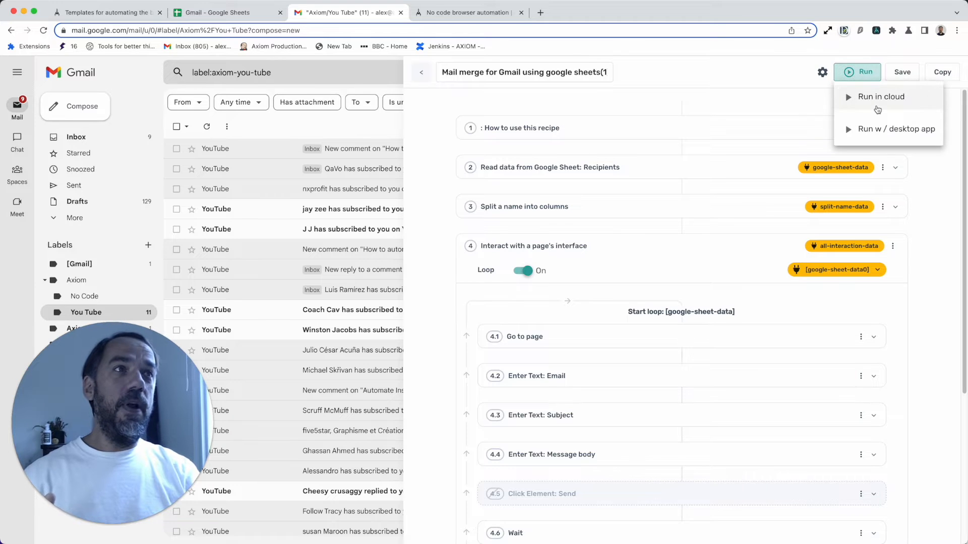
pyautogui.click(886, 130)
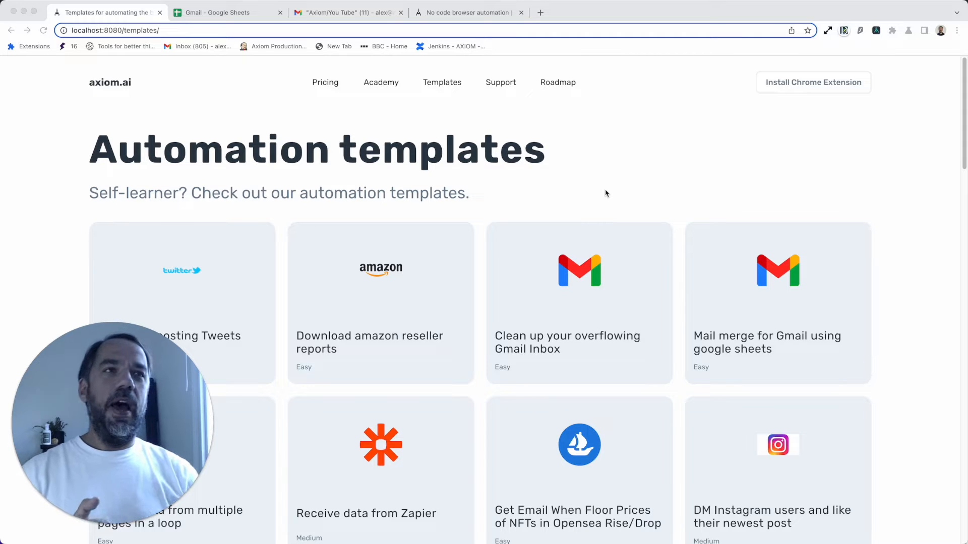
# Step: Open the "Mail merge for Gmail using google sheets" template and look through its install option and setup instructions
pyautogui.click(613, 207)
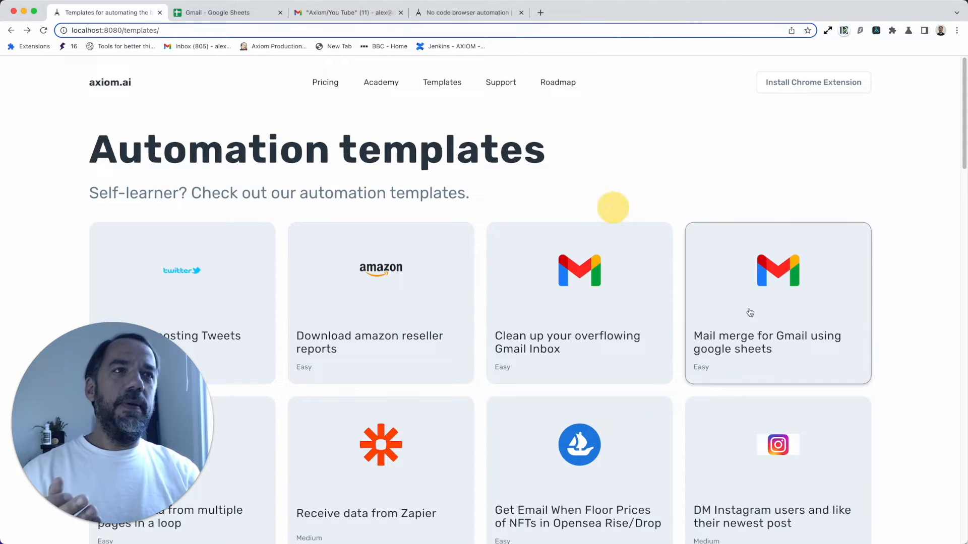
pyautogui.click(754, 330)
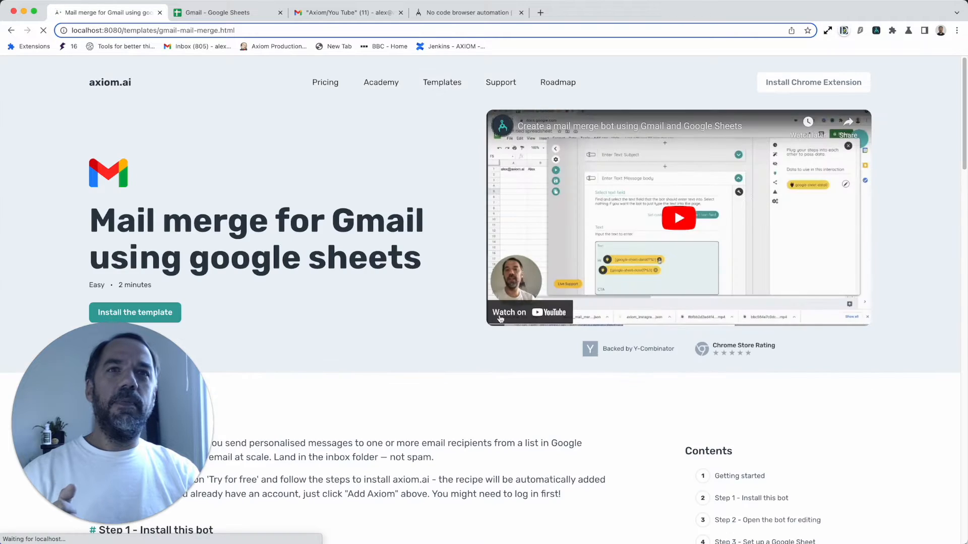
pyautogui.scroll(-6, 487, 325)
pyautogui.scroll(6, 378, 303)
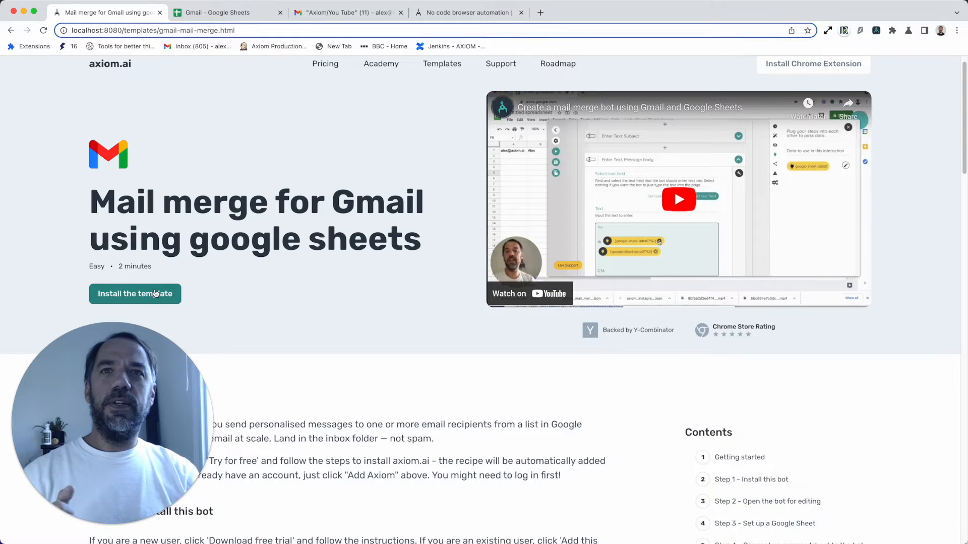
pyautogui.scroll(-2, 301, 314)
pyautogui.scroll(2, 300, 314)
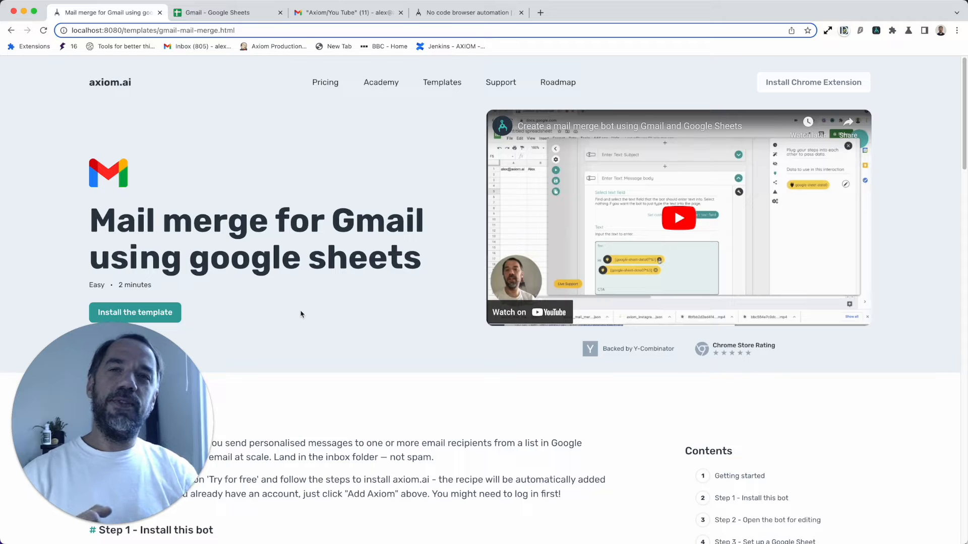
pyautogui.scroll(-5, 905, 272)
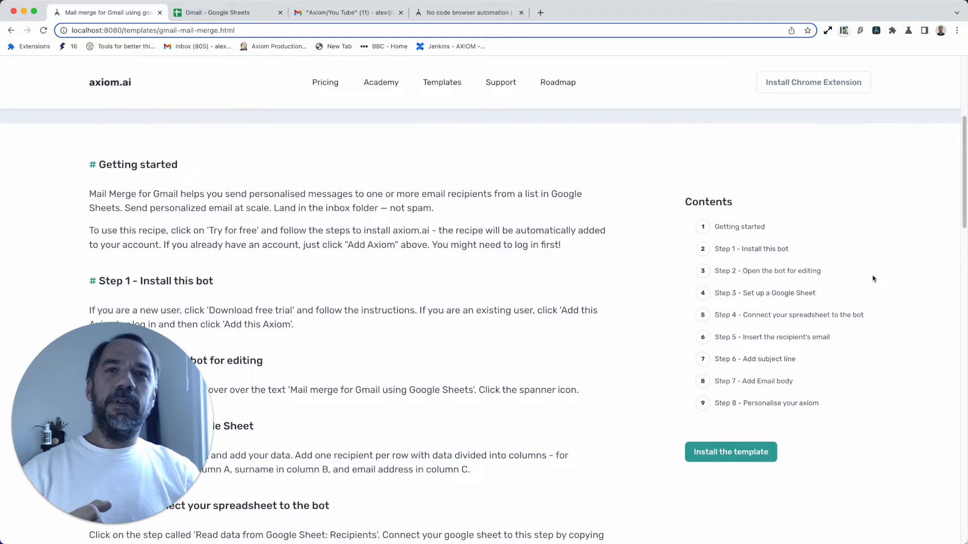
pyautogui.scroll(-4, 773, 305)
pyautogui.scroll(9, 784, 308)
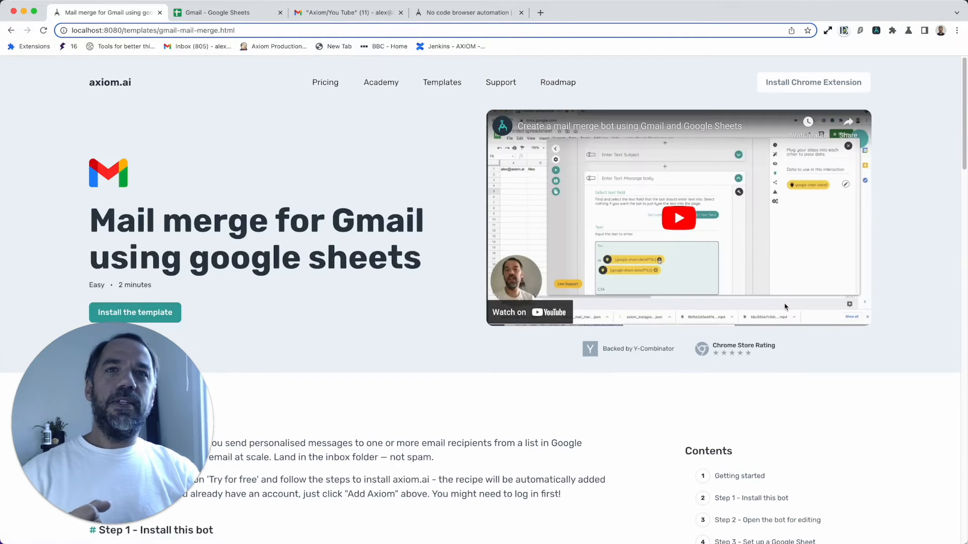
# Step: Dismiss the failed-run notice in the bot builder on the Gmail spreadsheet and hide the builder
pyautogui.click(213, 14)
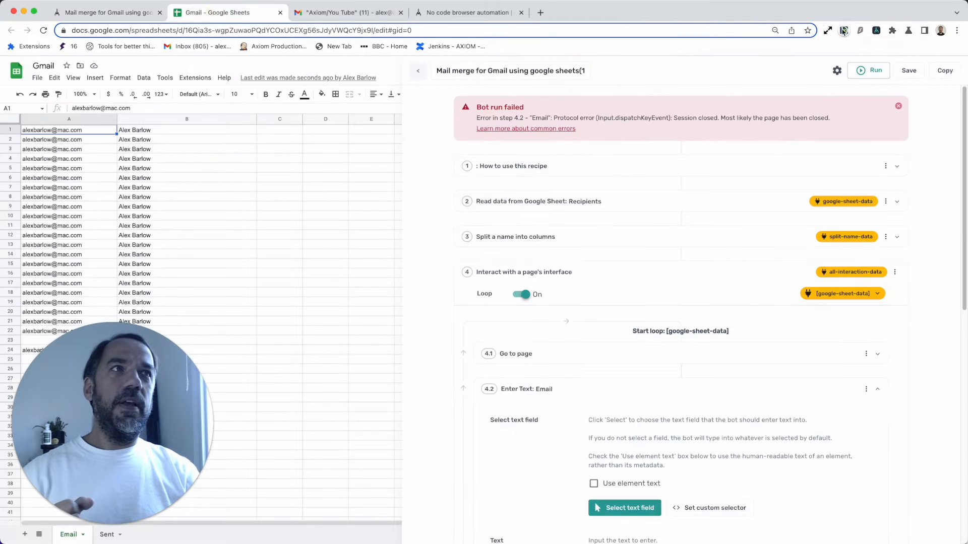
pyautogui.click(877, 35)
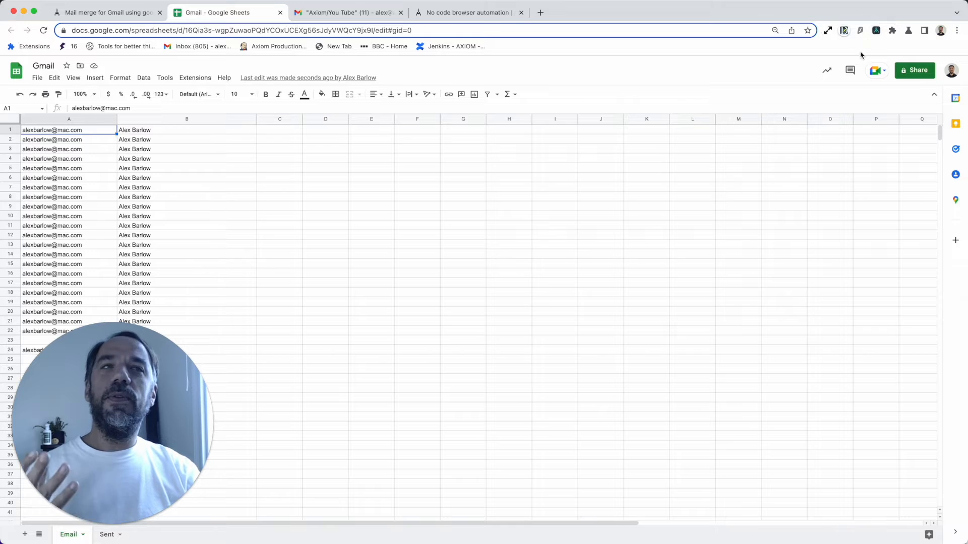
pyautogui.click(877, 34)
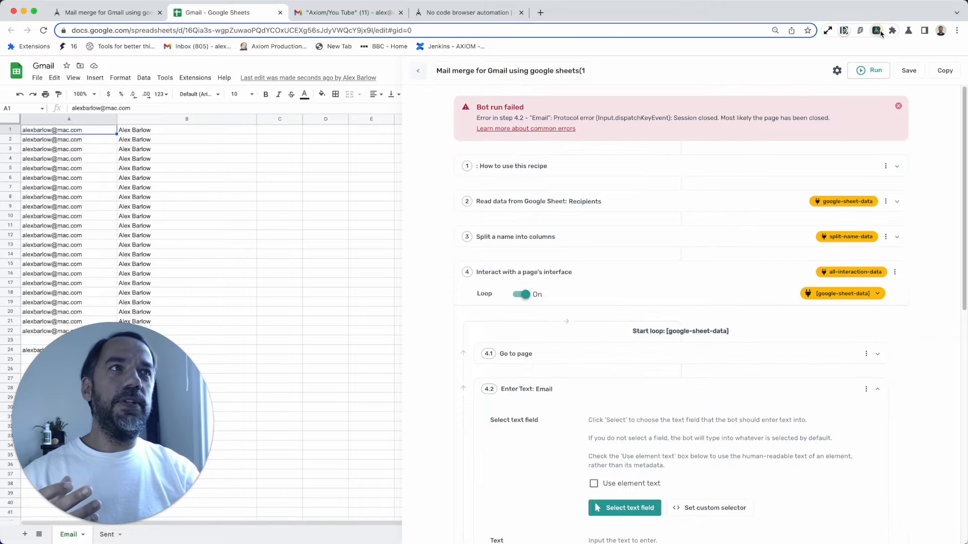
pyautogui.click(898, 106)
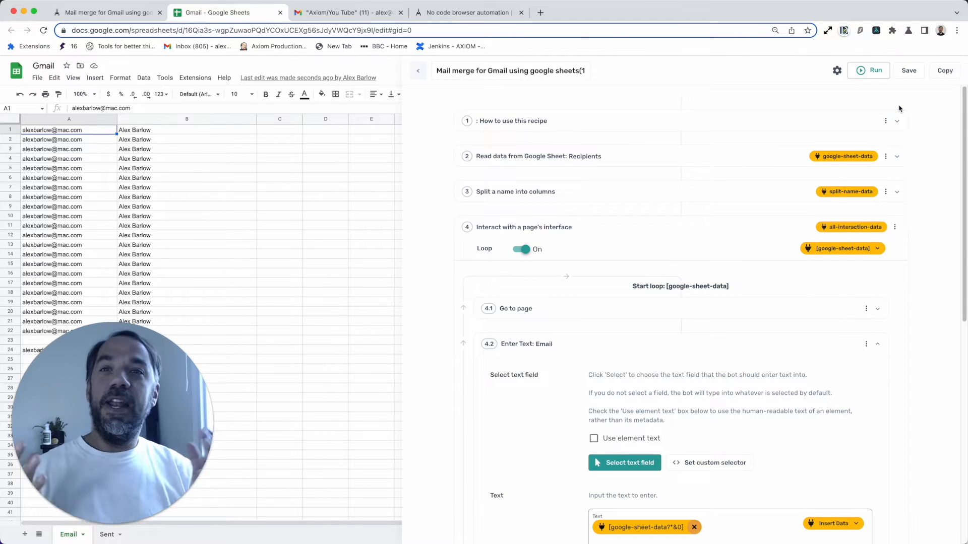
pyautogui.click(876, 31)
pyautogui.moveTo(113, 431); pyautogui.dragTo(140, 403)
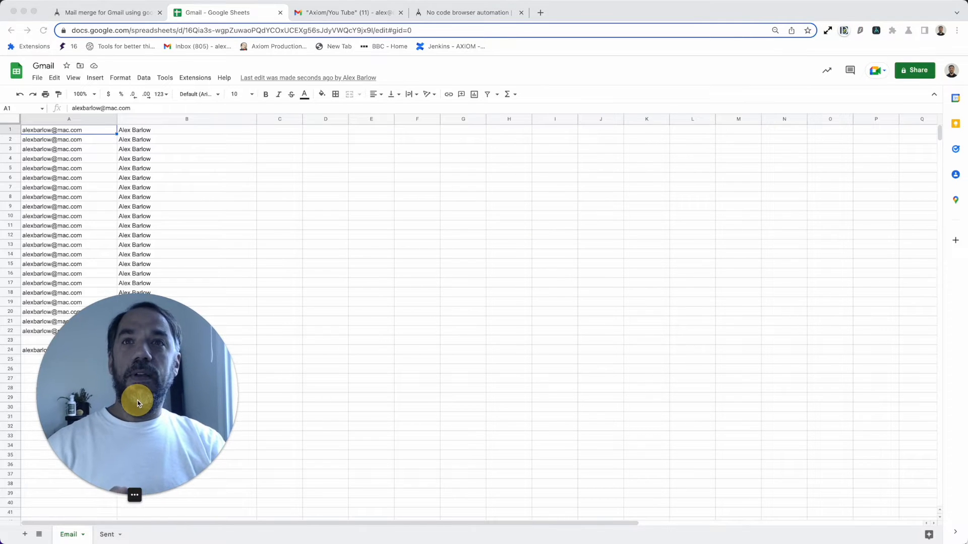
# Step: Examine the Email and Sent sheets of the spreadsheet, including the Email sheet's address and name columns
pyautogui.click(63, 532)
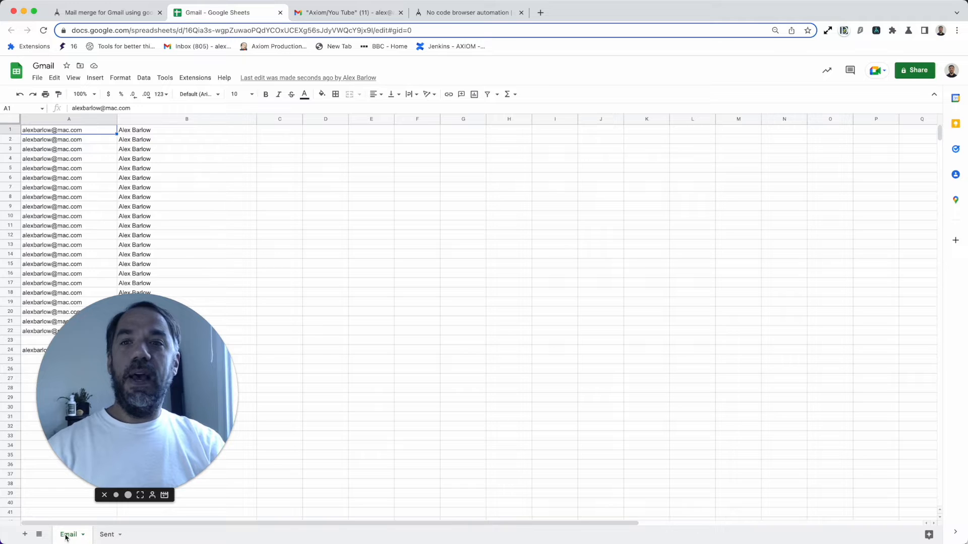
pyautogui.click(105, 535)
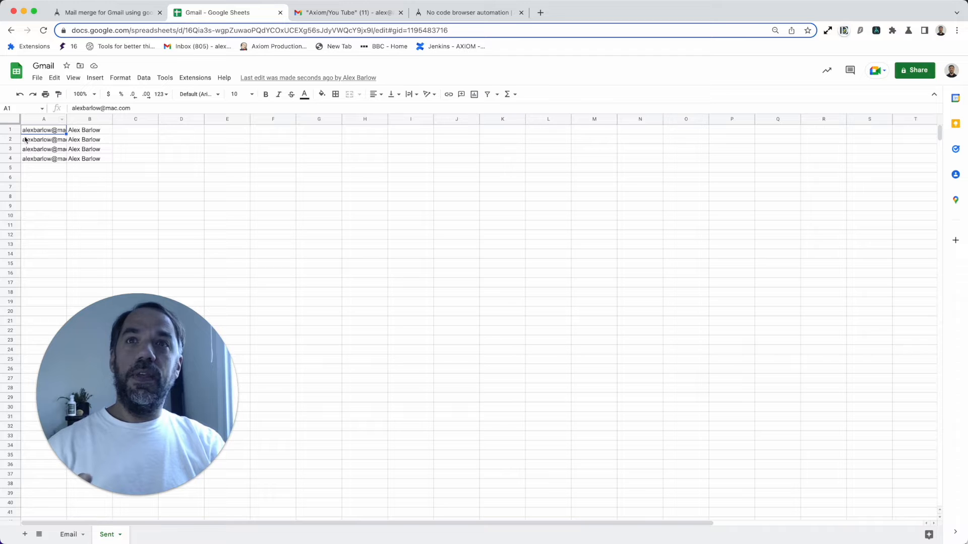
pyautogui.click(68, 534)
pyautogui.click(57, 188)
pyautogui.click(58, 131)
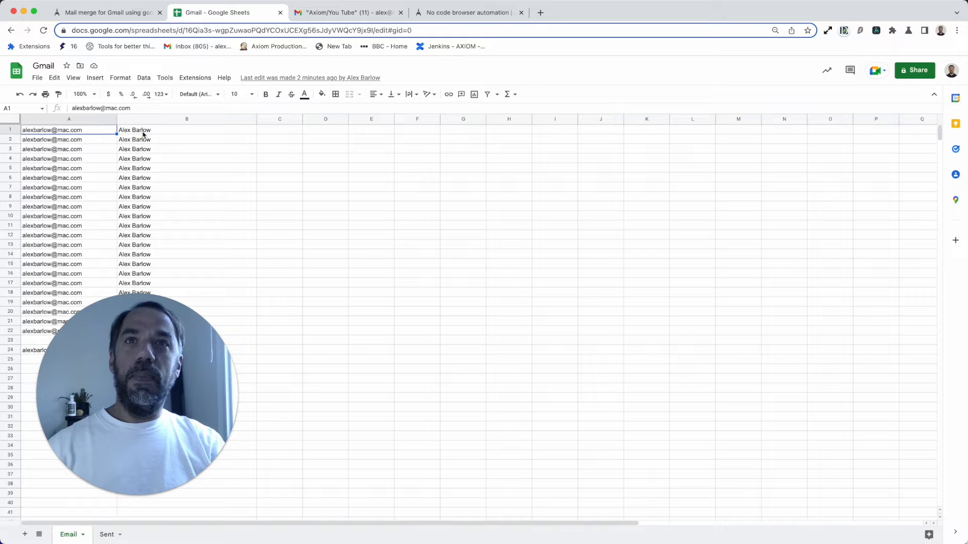
pyautogui.click(273, 134)
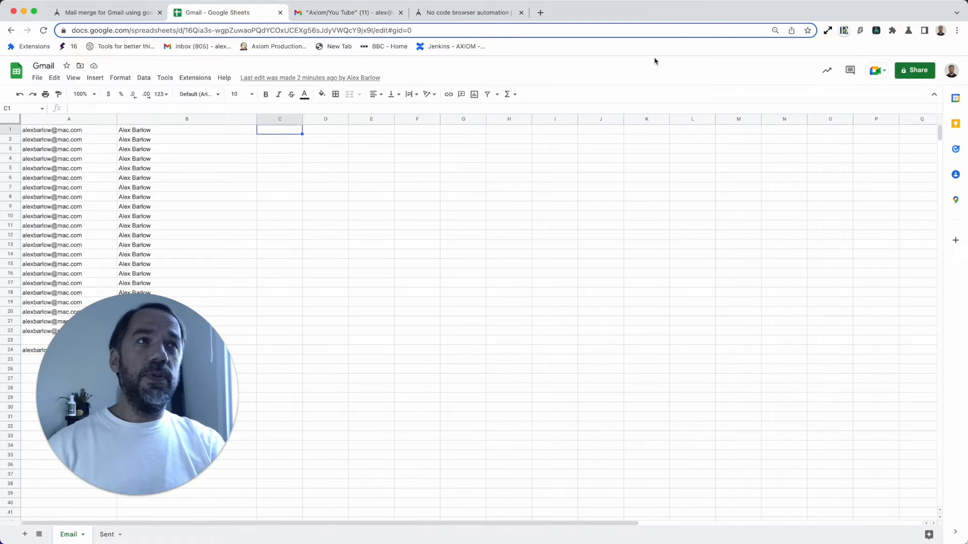
# Step: Reopen the bot builder and expand the "Read data from Google Sheet: Recipients" step
pyautogui.click(876, 30)
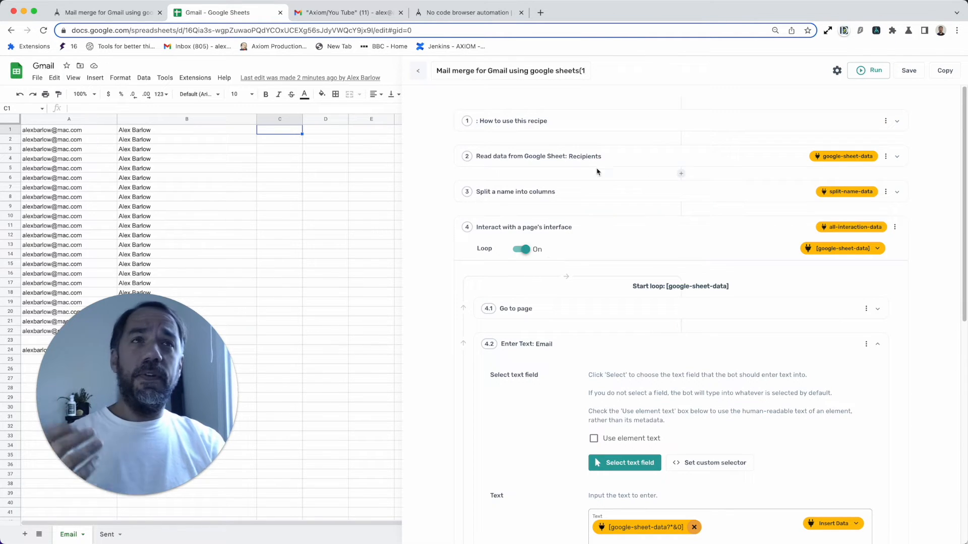
pyautogui.click(643, 163)
pyautogui.click(644, 163)
pyautogui.click(644, 163)
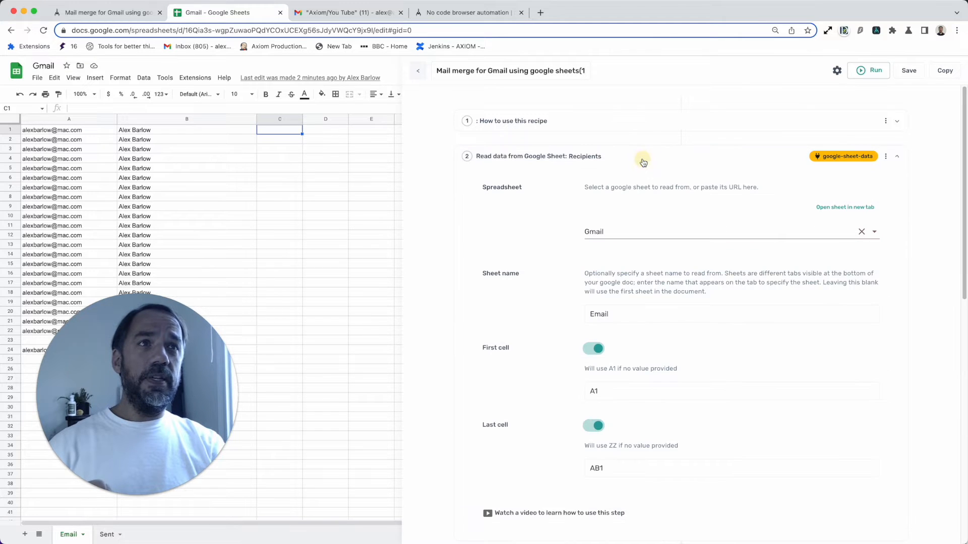
pyautogui.scroll(-3, 651, 342)
pyautogui.scroll(2, 651, 342)
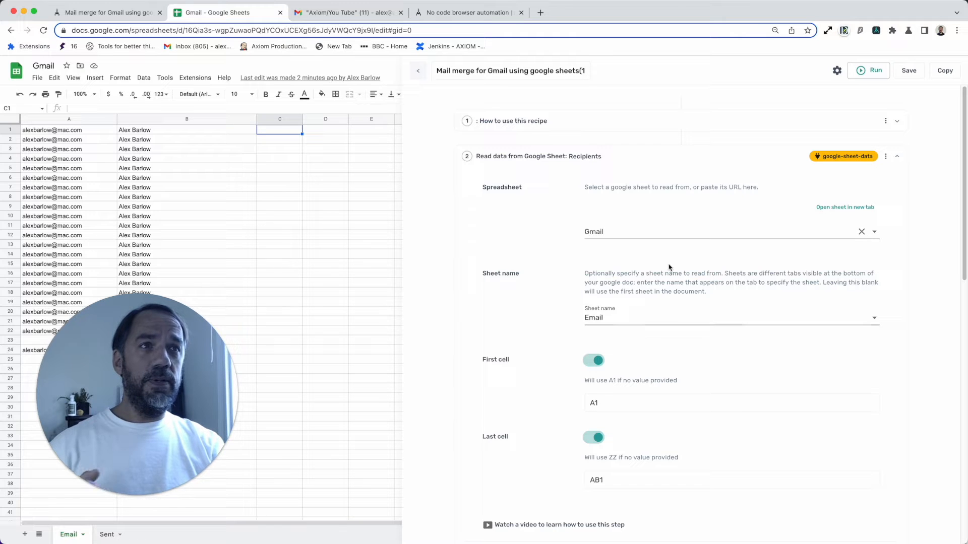
# Step: Reselect Gmail as the spreadsheet for the Recipients step and choose Email as its sheet name
pyautogui.click(677, 234)
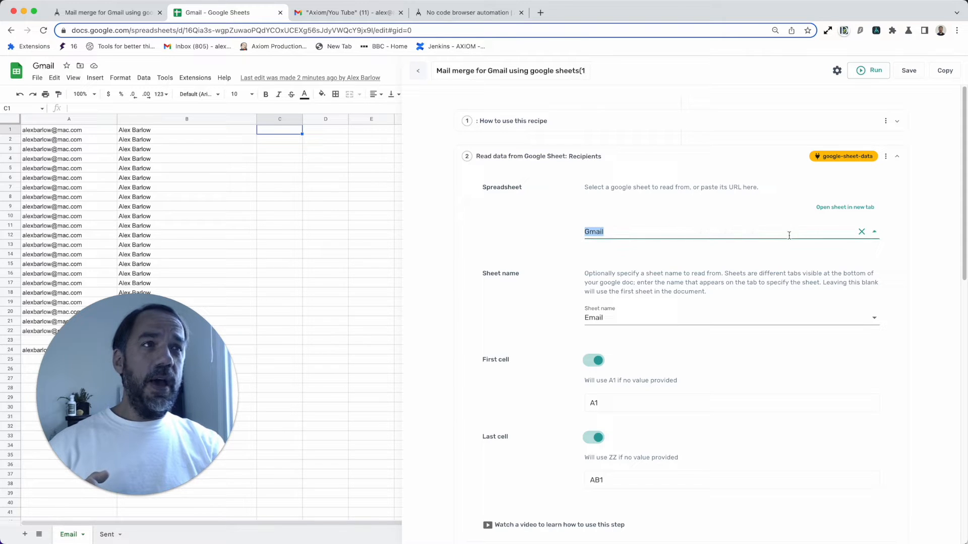
pyautogui.click(862, 233)
pyautogui.click(685, 213)
pyautogui.click(677, 234)
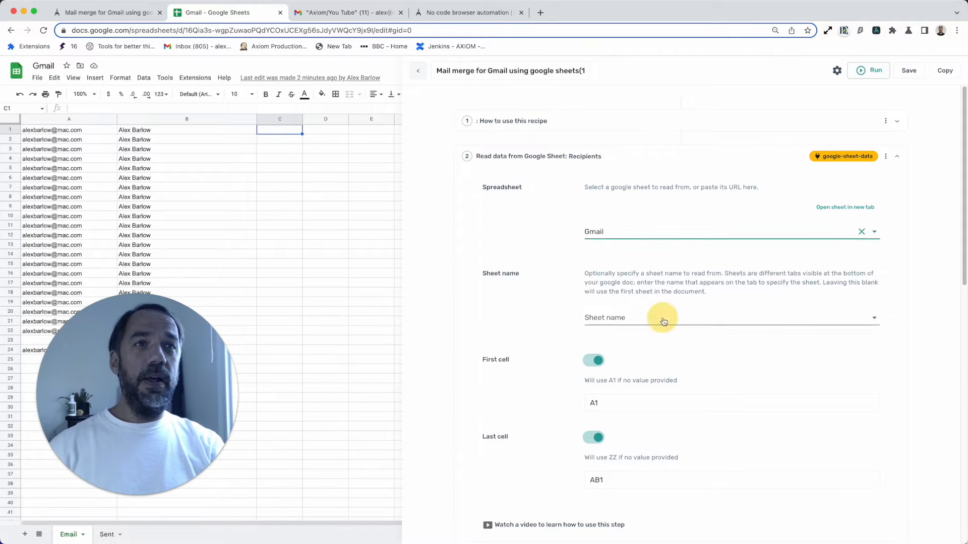
pyautogui.click(660, 316)
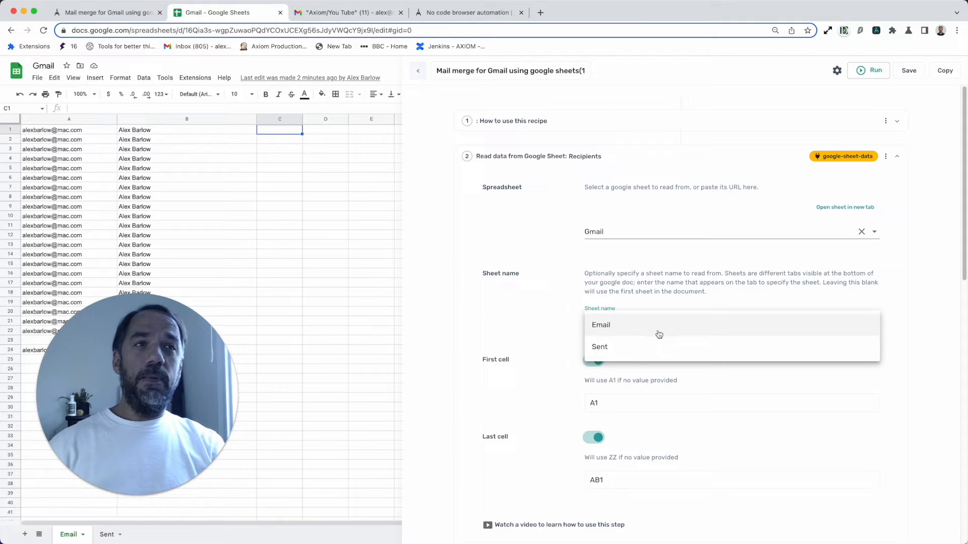
pyautogui.click(619, 330)
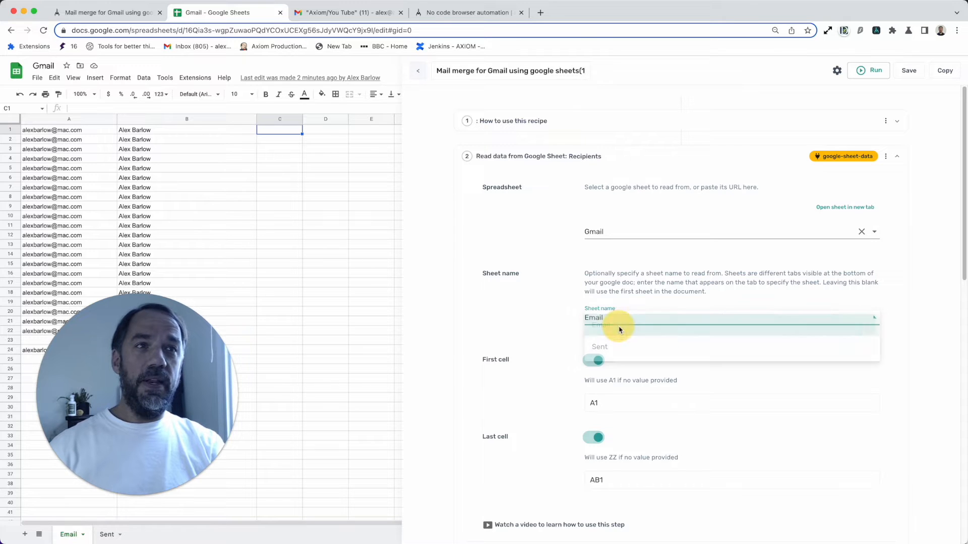
# Step: Review the Recipients step's first and last cell settings and its google-sheet-data output columns
pyautogui.scroll(-1, 667, 429)
pyautogui.scroll(-3, 668, 429)
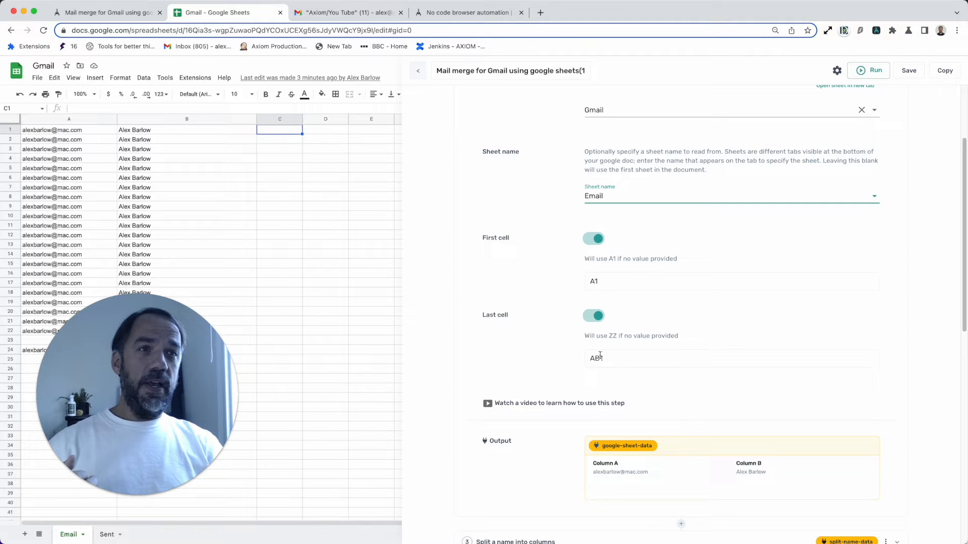
pyautogui.scroll(-3, 617, 395)
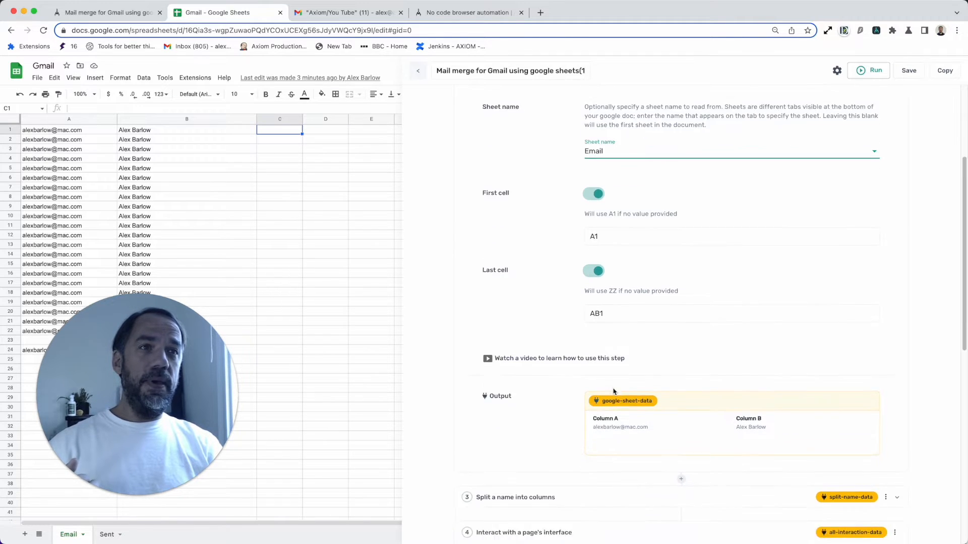
pyautogui.moveTo(594, 395)
pyautogui.mouseDown()
pyautogui.moveTo(654, 396)
pyautogui.moveTo(587, 395)
pyautogui.mouseUp()
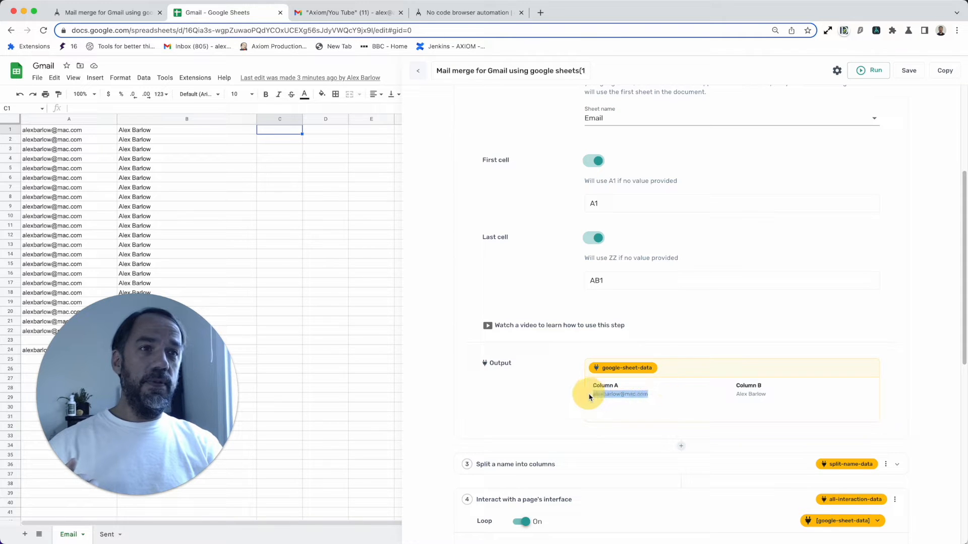
# Step: Check the name and email address columns in the Recipients step's google-sheet-data output
pyautogui.moveTo(733, 395); pyautogui.dragTo(771, 395)
pyautogui.tripleClick(634, 394)
pyautogui.scroll(5, 740, 426)
pyautogui.scroll(-5, 739, 426)
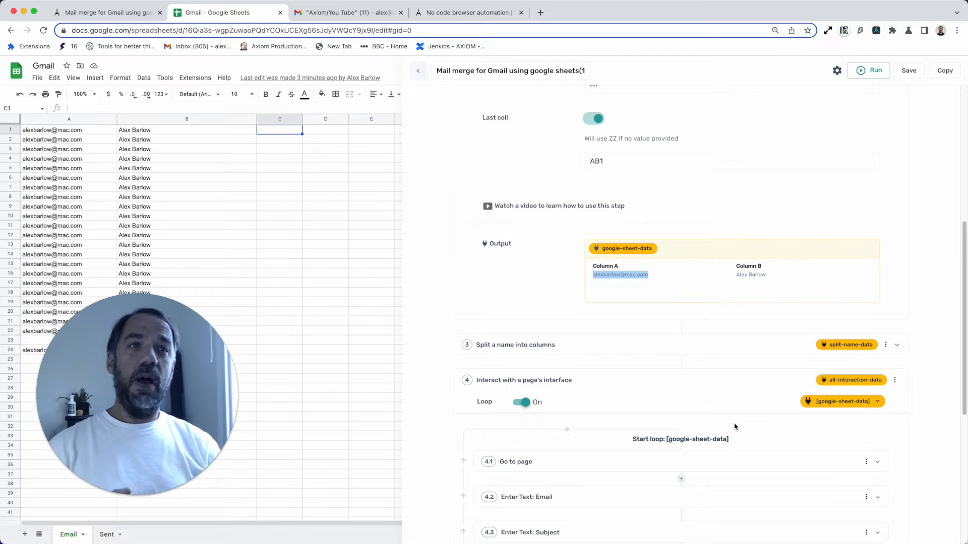
# Step: Expand the "Split a name into columns" step, check the name in cell B1, and reopen the step to see its output
pyautogui.click(616, 344)
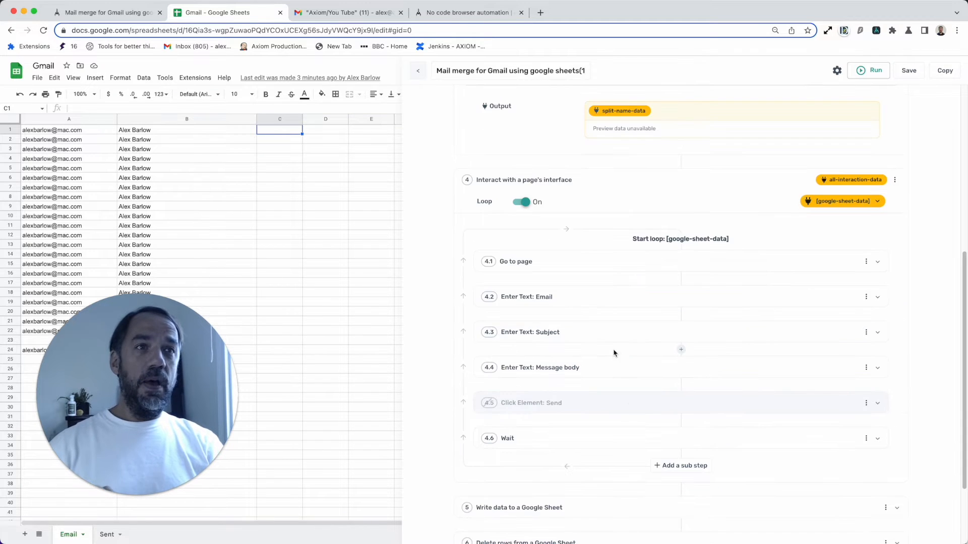
pyautogui.scroll(6, 615, 363)
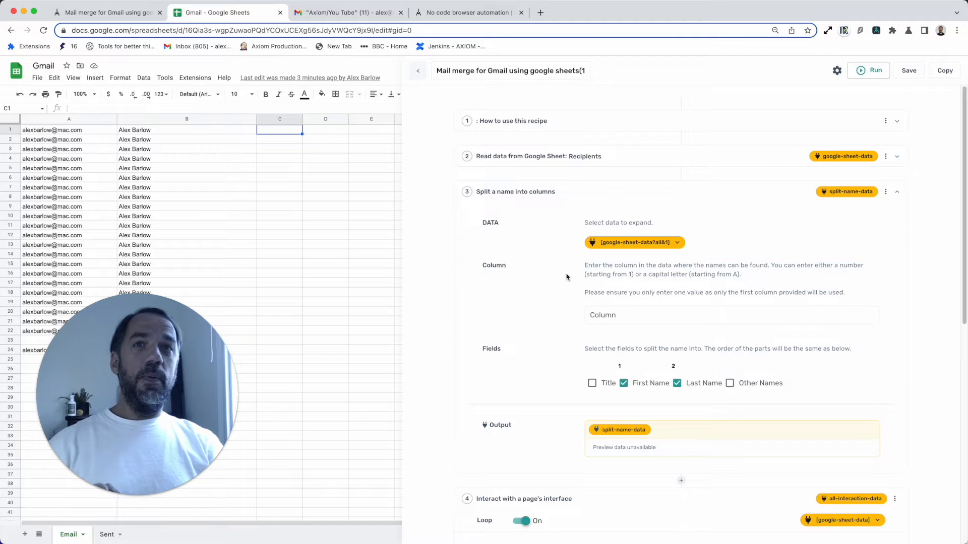
pyautogui.tripleClick(139, 130)
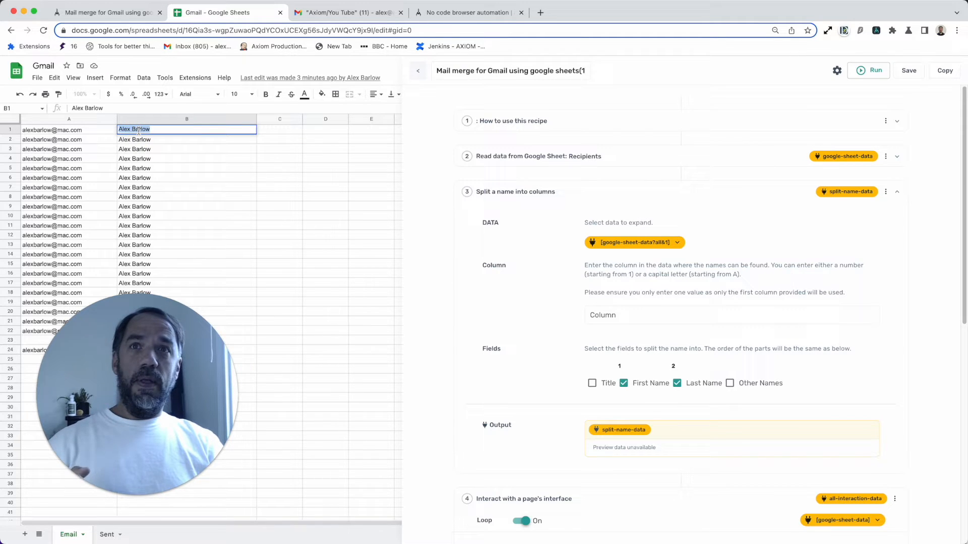
pyautogui.click(601, 191)
pyautogui.click(601, 191)
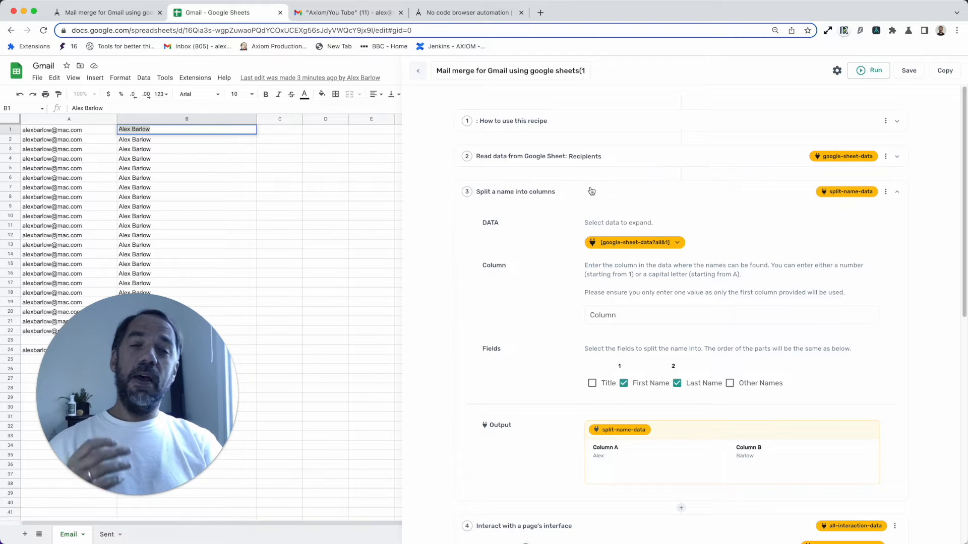
# Step: Reselect google-sheet-data with columns A and B as the data for the name-splitting step and save the selection
pyautogui.click(625, 246)
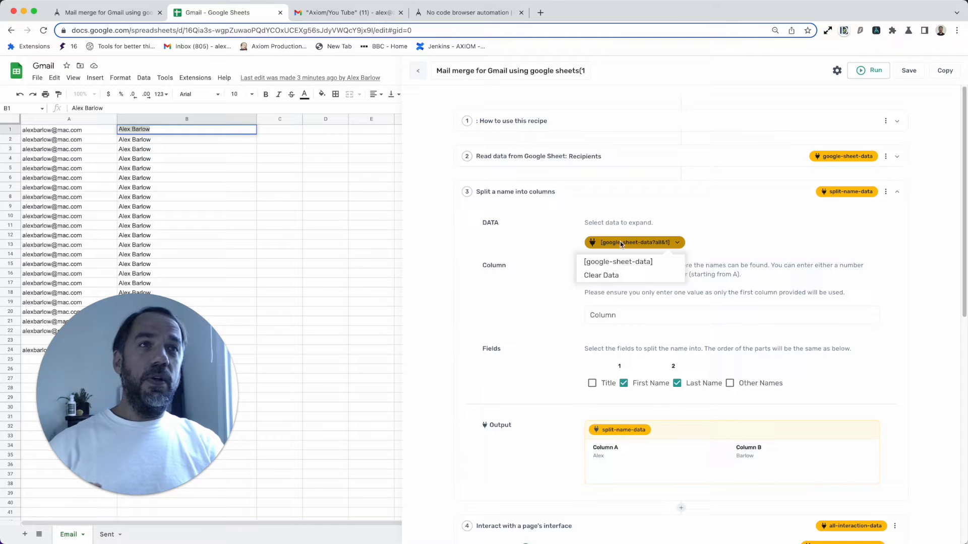
pyautogui.click(619, 262)
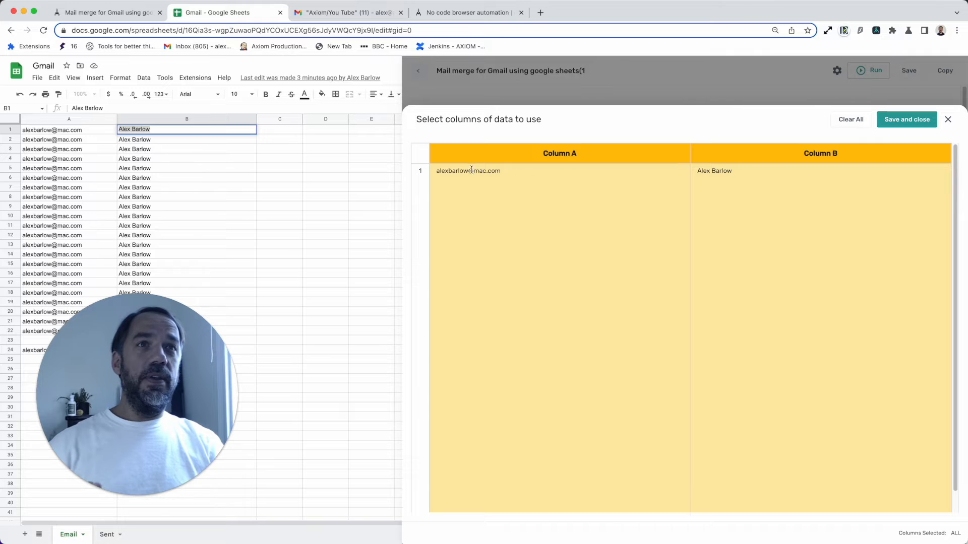
pyautogui.click(842, 119)
pyautogui.click(761, 157)
pyautogui.click(891, 123)
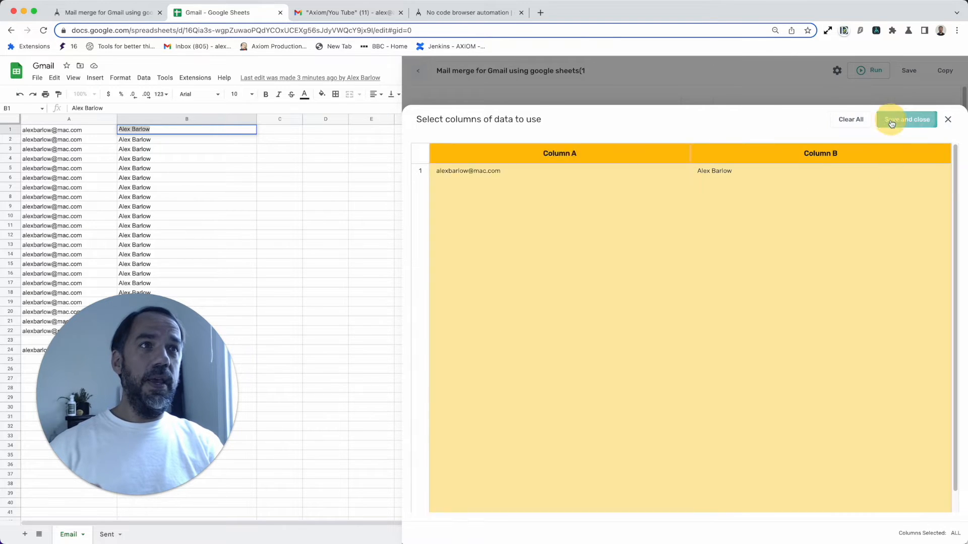
# Step: Try out the Title and Other Names fields in the name split and deselect both again
pyautogui.scroll(-5, 662, 324)
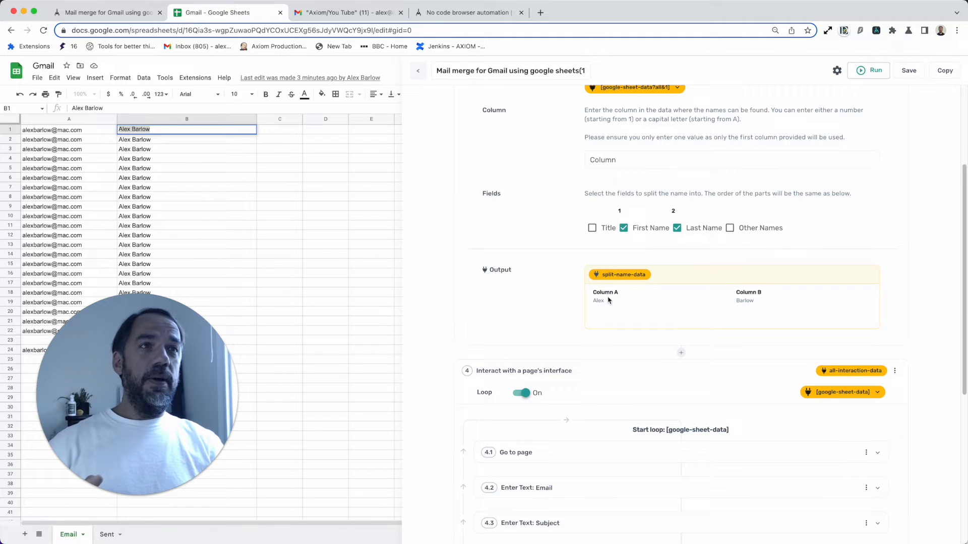
pyautogui.click(591, 228)
pyautogui.click(730, 228)
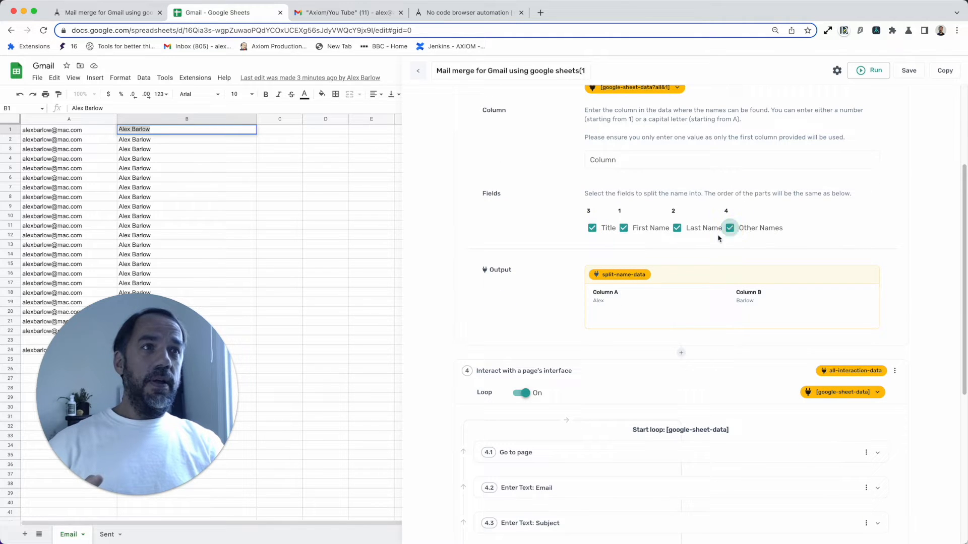
pyautogui.click(592, 228)
pyautogui.click(728, 228)
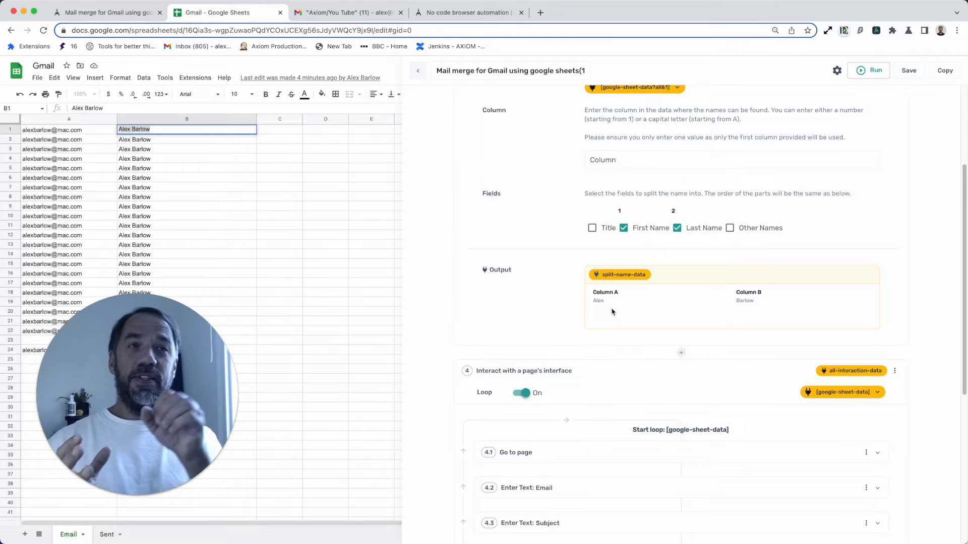
# Step: Expand sub-step 4.1 "Go to page" and examine its Gmail compose URL
pyautogui.scroll(1, 572, 360)
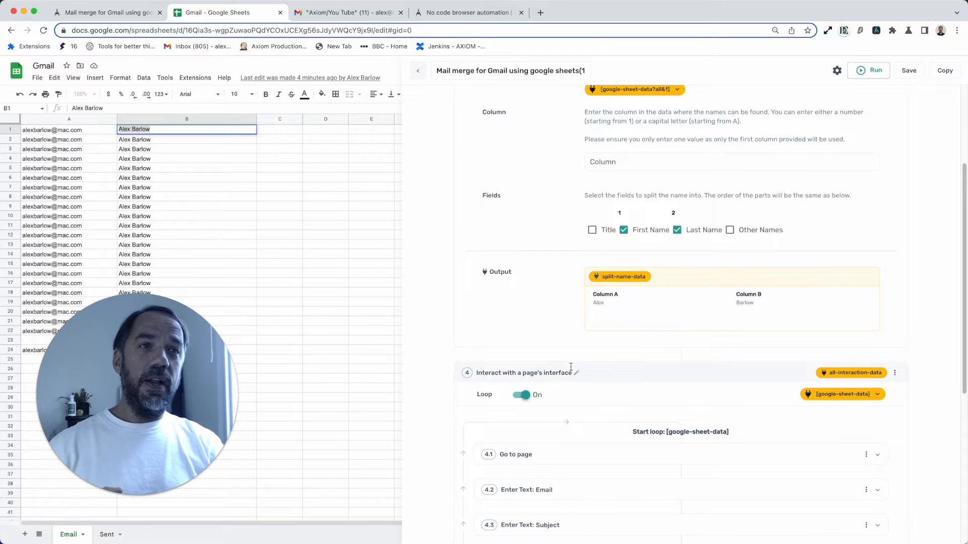
pyautogui.scroll(-2, 571, 359)
pyautogui.scroll(-6, 568, 377)
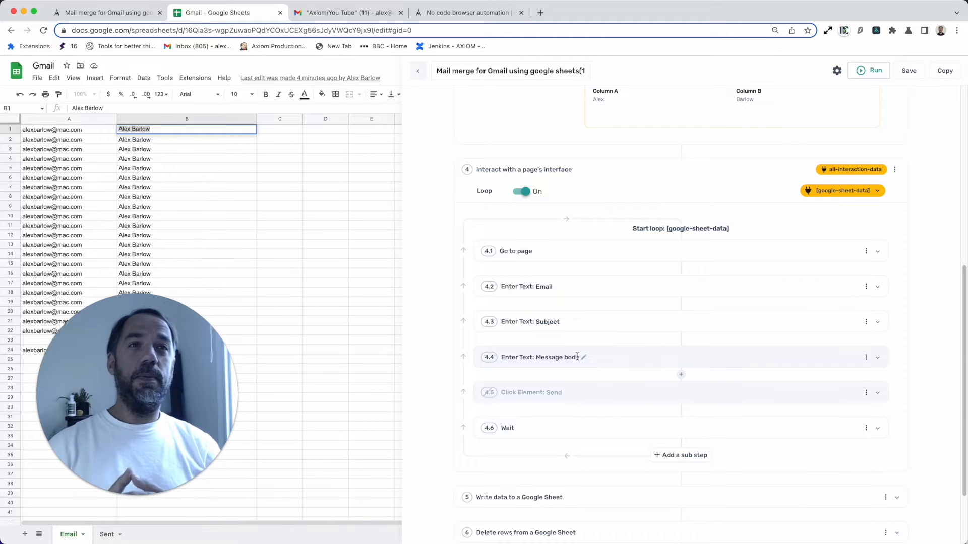
pyautogui.click(581, 252)
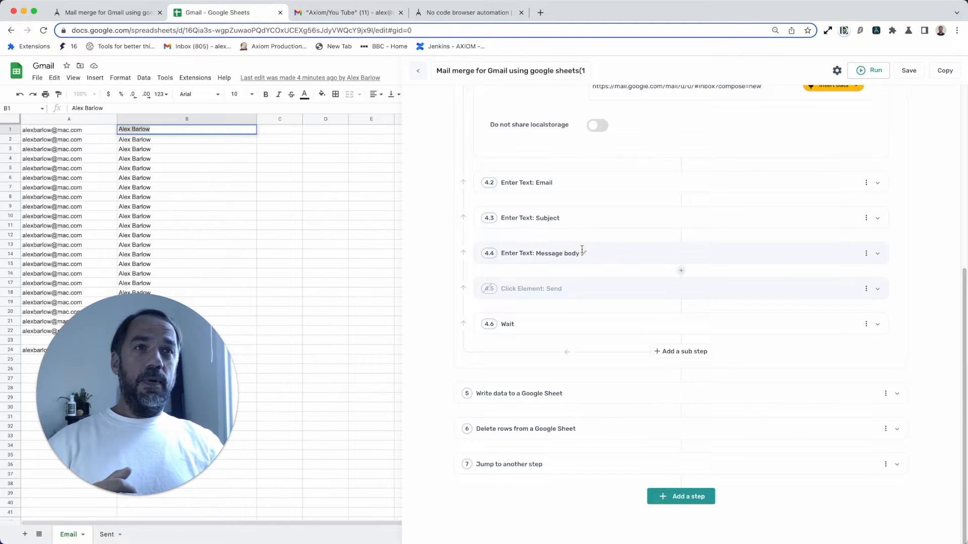
pyautogui.scroll(3, 585, 266)
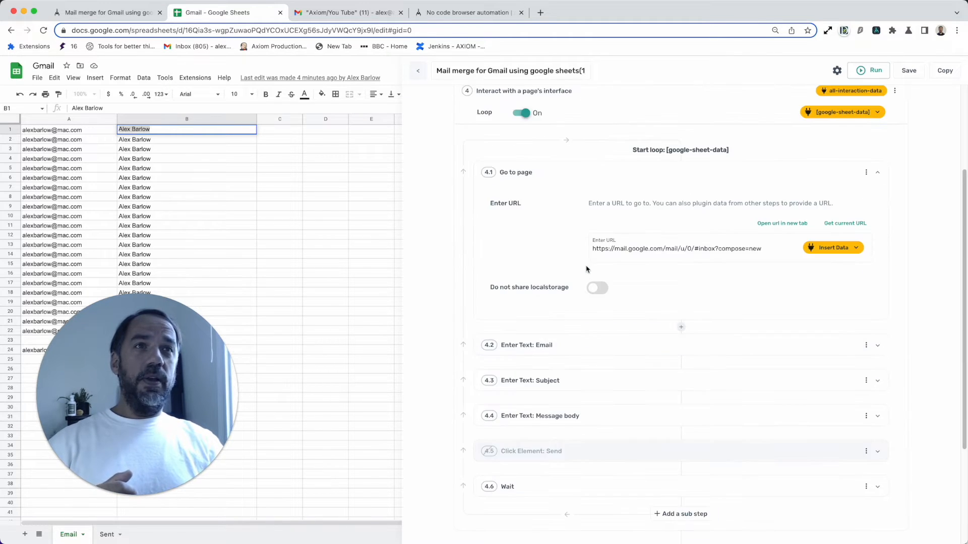
pyautogui.tripleClick(615, 255)
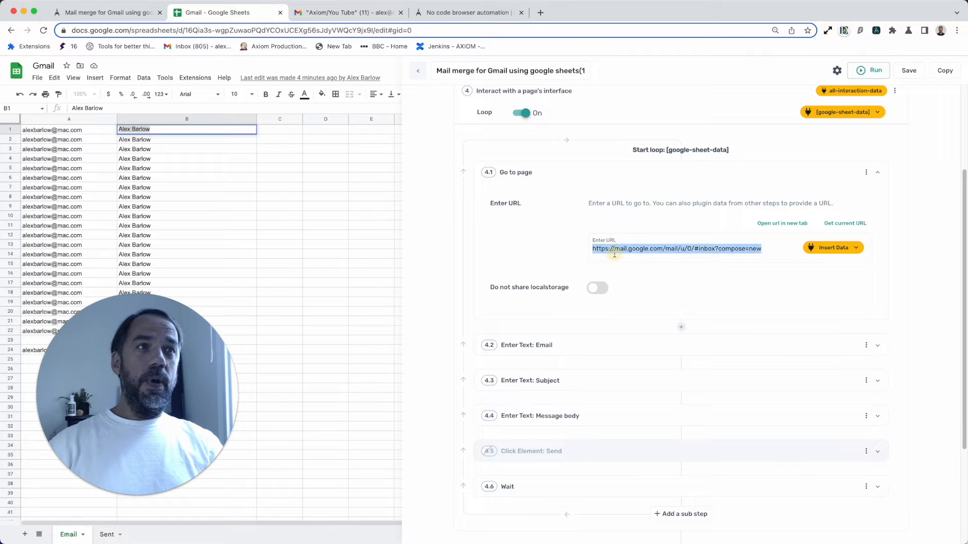
# Step: Switch to the Gmail tab and compare its compose address with the URL in the bot's expanded "Go to page" sub-step
pyautogui.click(348, 12)
pyautogui.click(326, 32)
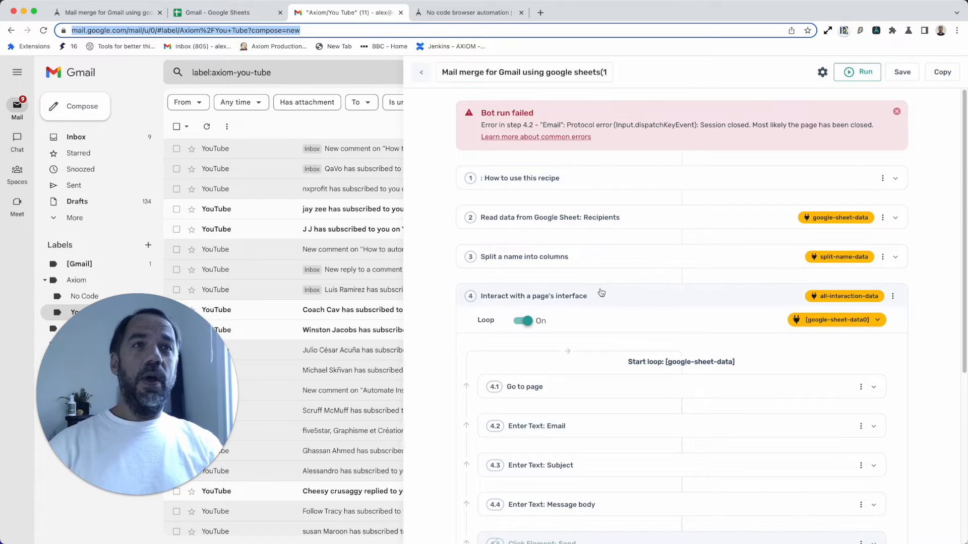
pyautogui.scroll(-1, 601, 293)
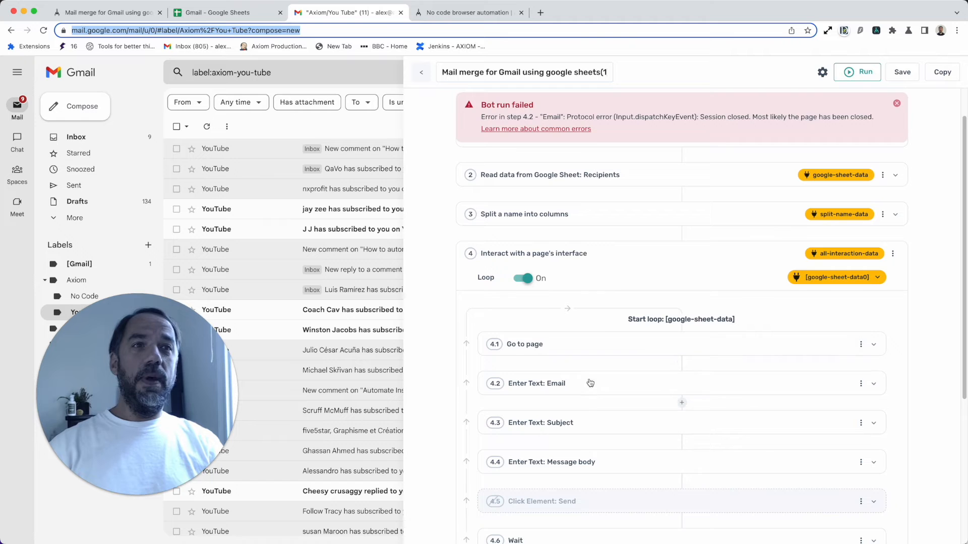
pyautogui.click(592, 342)
pyautogui.scroll(-4, 593, 342)
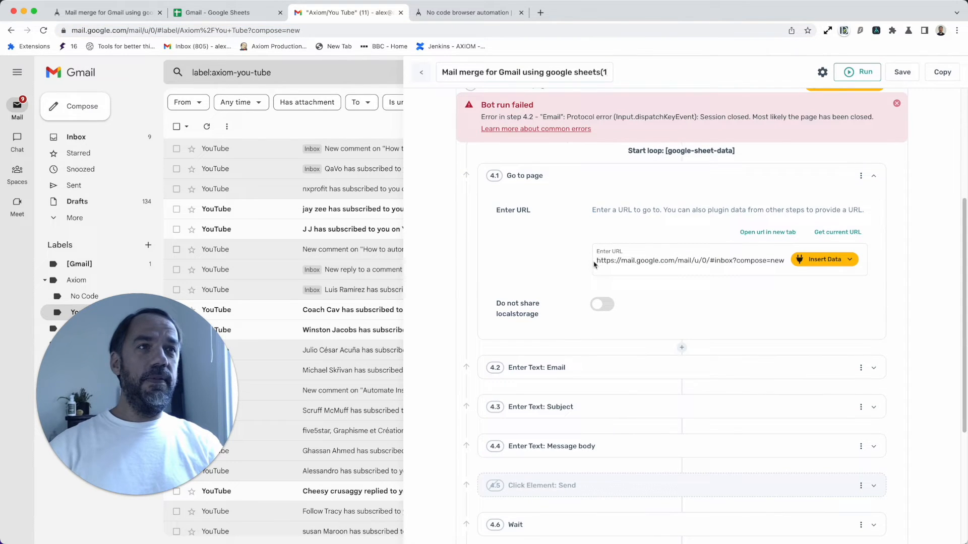
pyautogui.moveTo(597, 260); pyautogui.dragTo(779, 258)
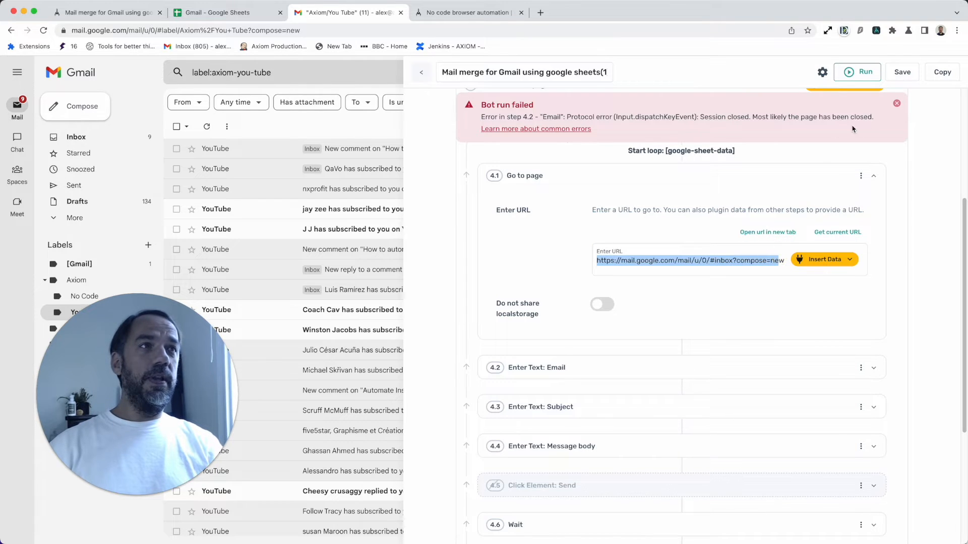
# Step: Dismiss the bot-run error and briefly hide the builder to check Gmail's New Message window
pyautogui.click(897, 104)
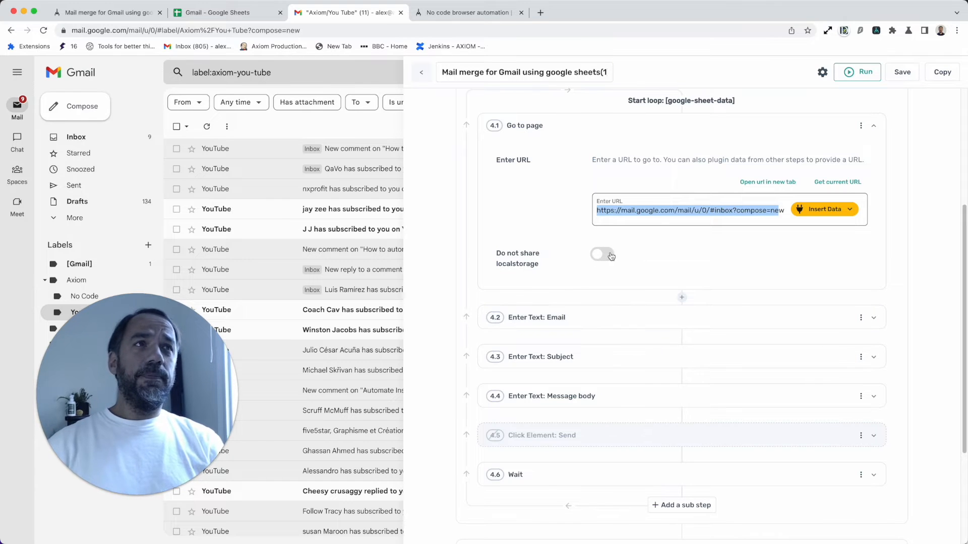
pyautogui.click(876, 31)
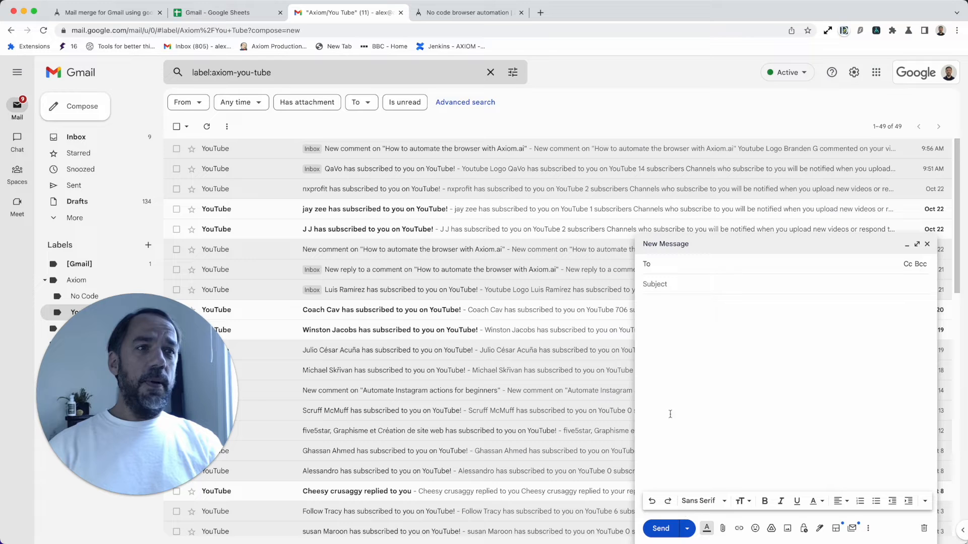
pyautogui.click(876, 30)
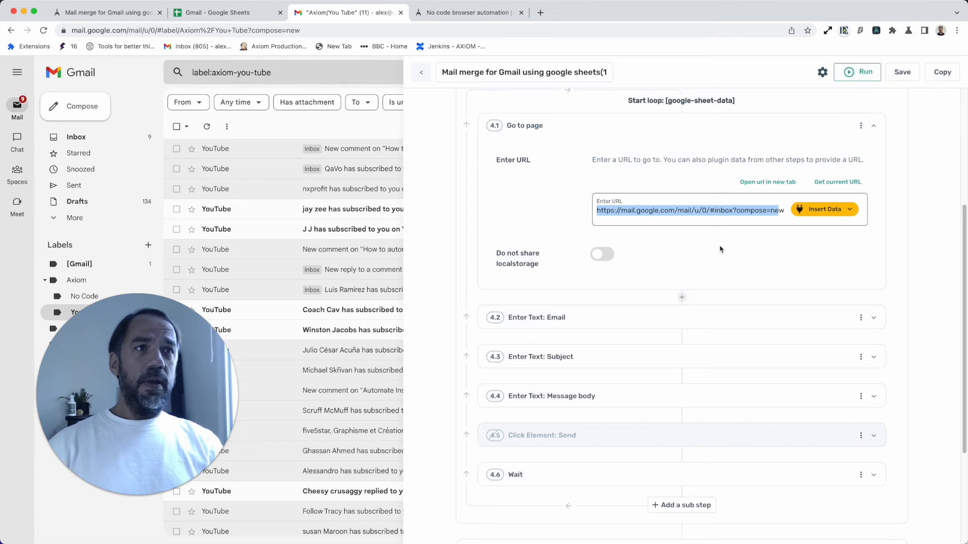
# Step: In the "Enter Text: Email" sub-step, replace the inserted text data with column A of google-sheet-data
pyautogui.click(702, 325)
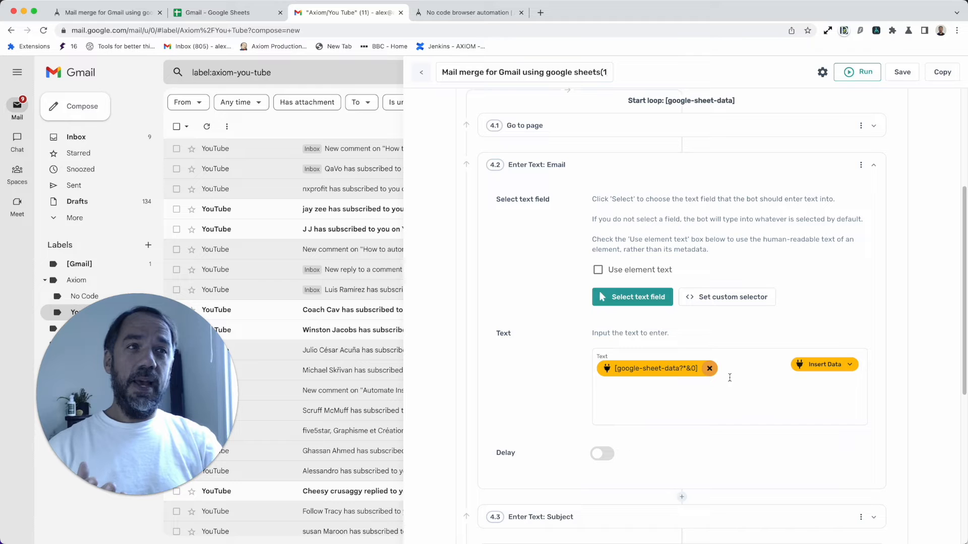
pyautogui.click(709, 369)
pyautogui.click(811, 374)
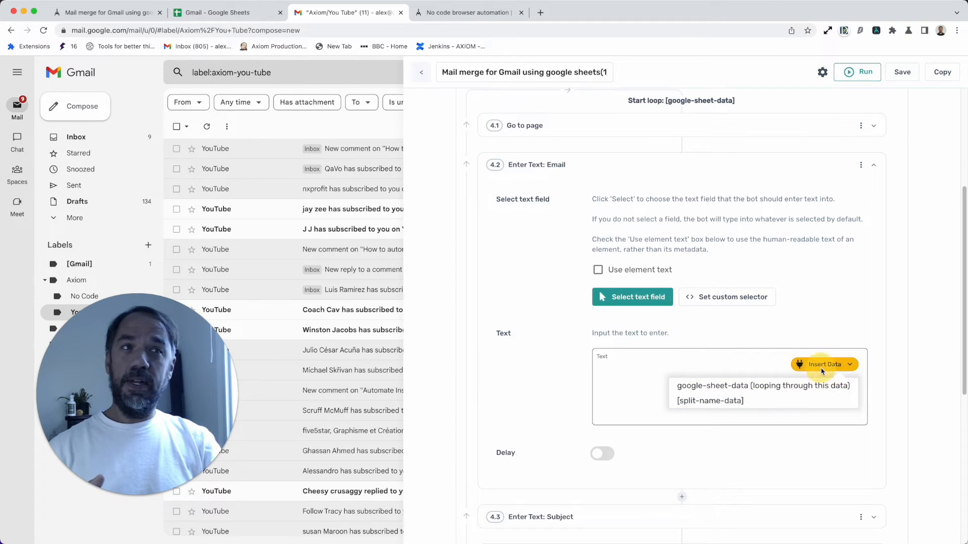
pyautogui.click(820, 371)
pyautogui.click(818, 372)
pyautogui.click(820, 383)
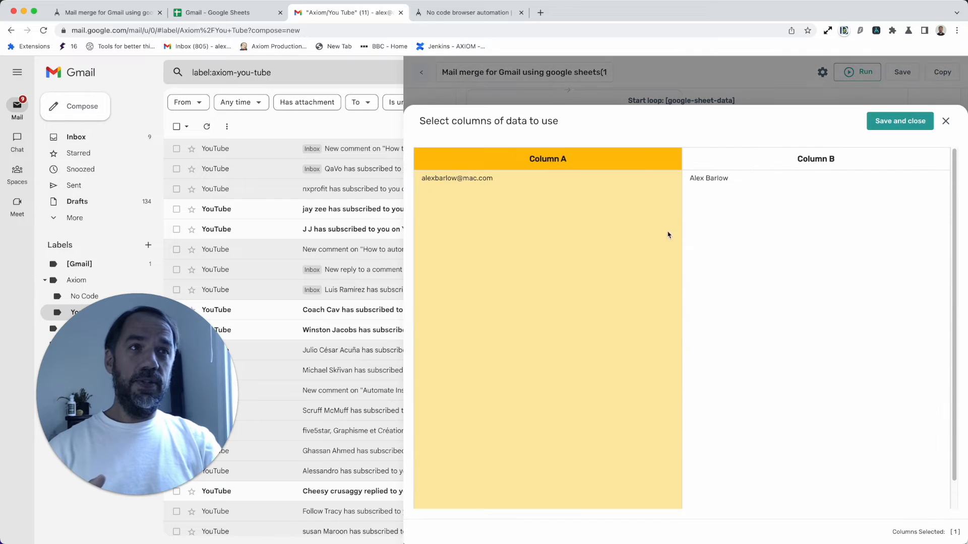
pyautogui.click(888, 123)
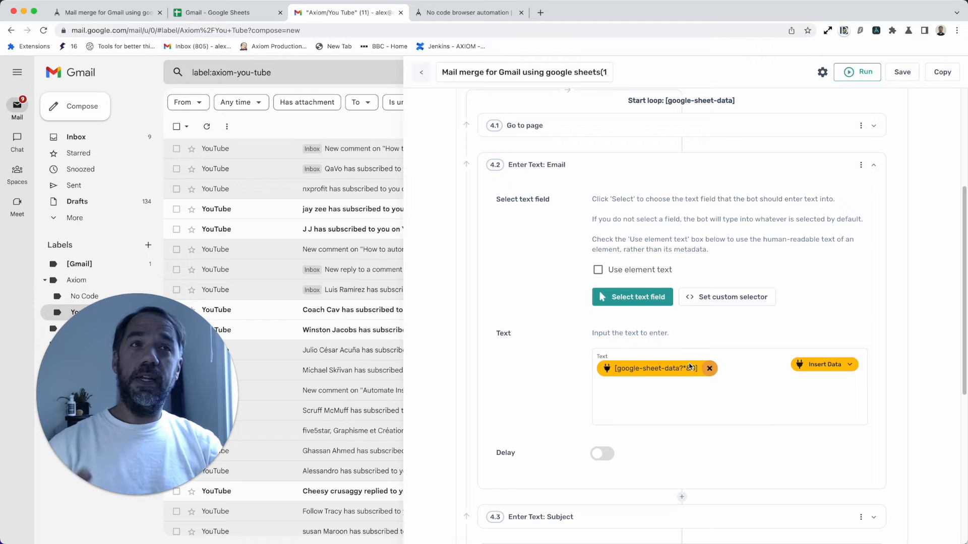
# Step: Set the text field of the Email sub-step to the To field of Gmail's New Message window and collapse the sub-step
pyautogui.click(650, 304)
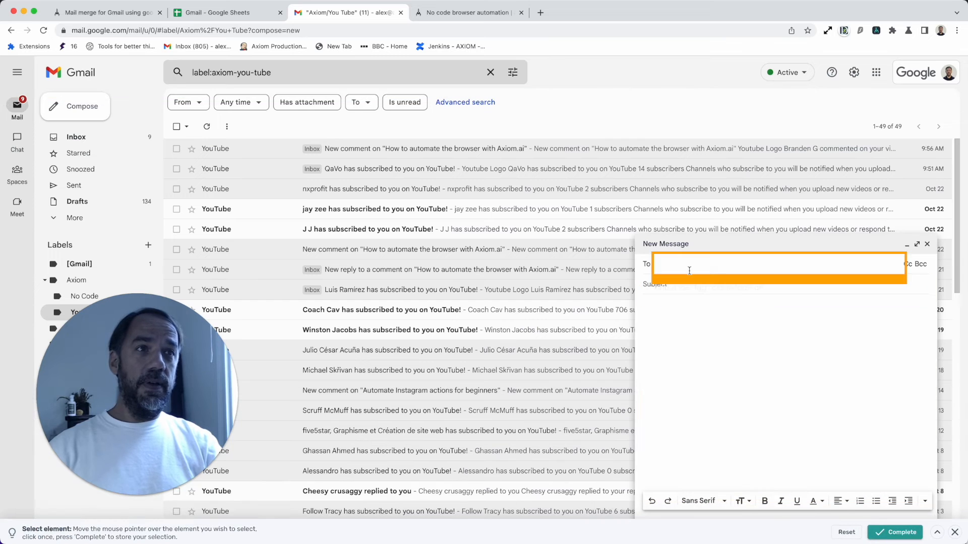
pyautogui.click(689, 271)
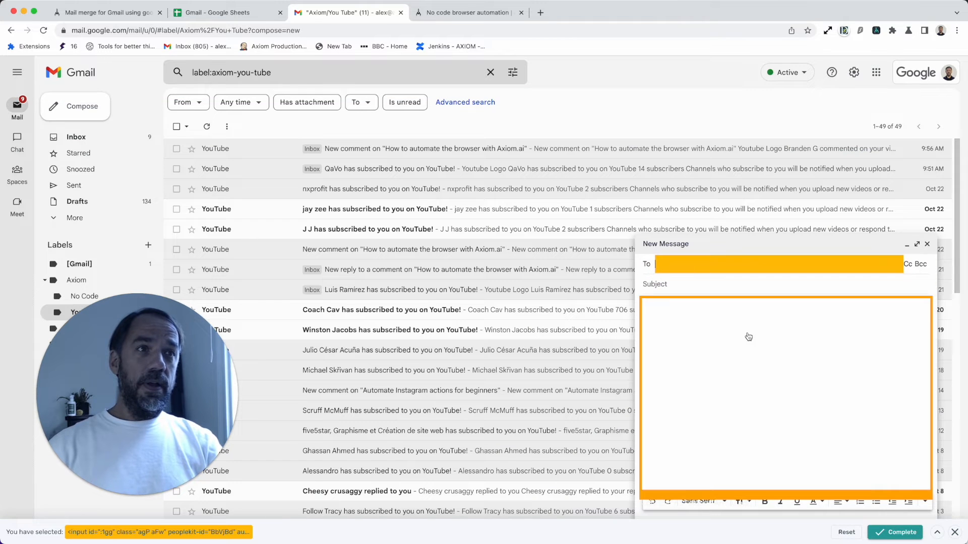
pyautogui.click(903, 533)
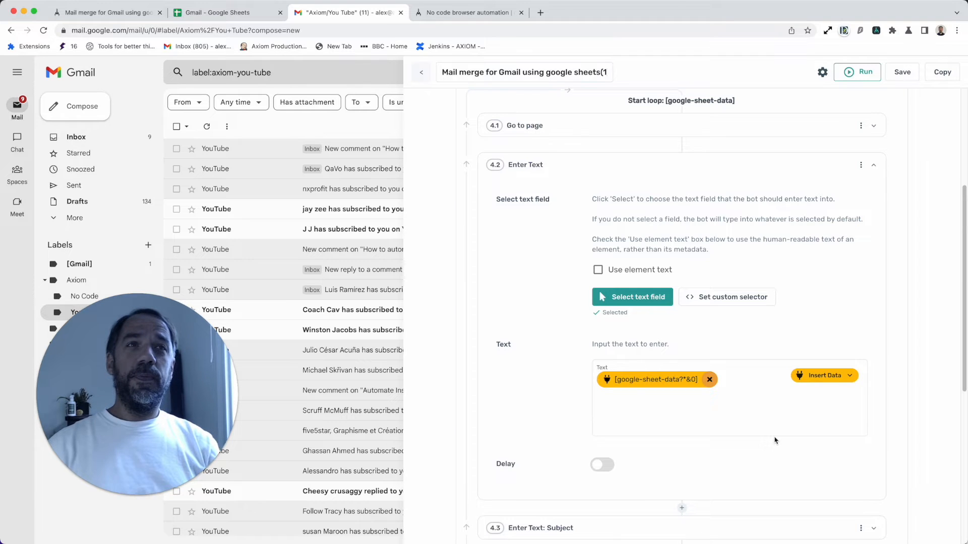
pyautogui.click(731, 165)
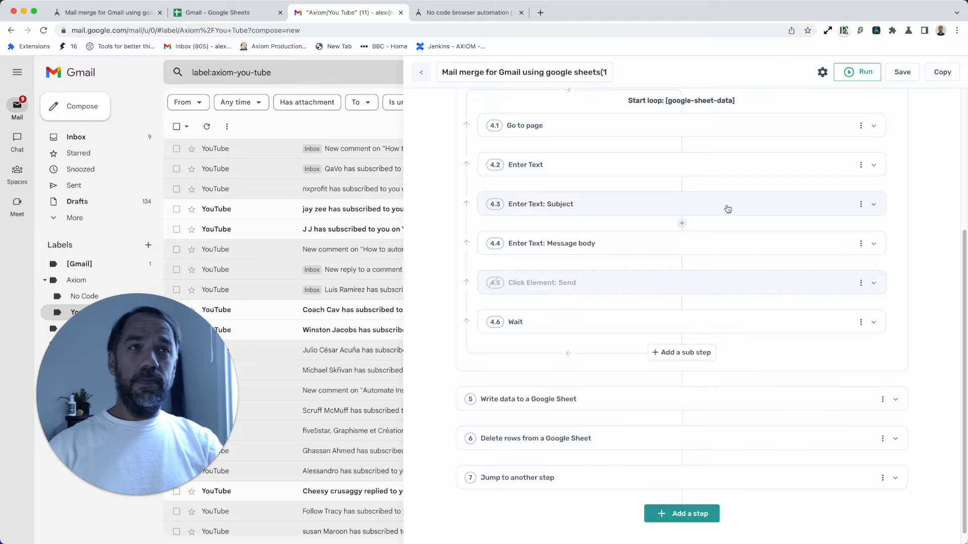
# Step: Expand the "Enter Text: Subject" sub-step and set its text field to the Subject line of Gmail's New Message window
pyautogui.click(728, 204)
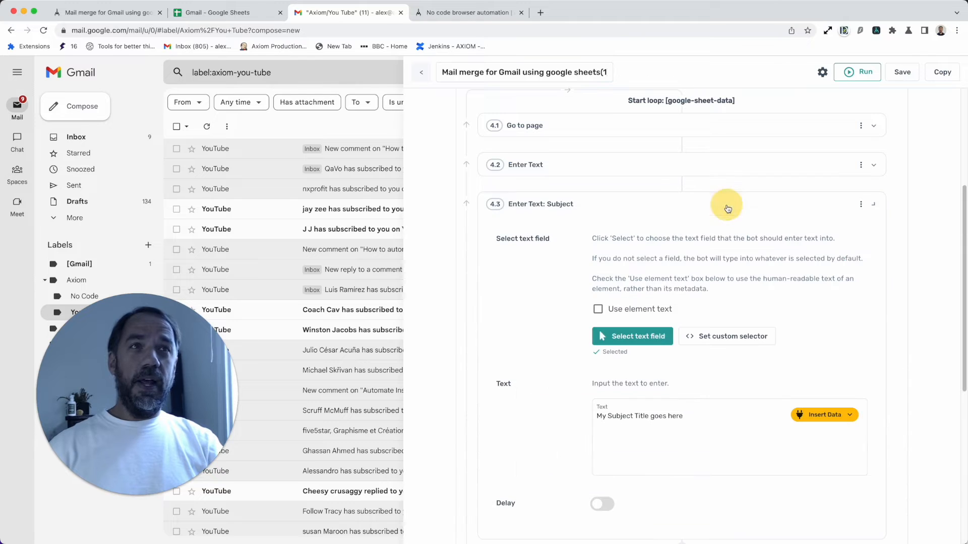
pyautogui.tripleClick(664, 426)
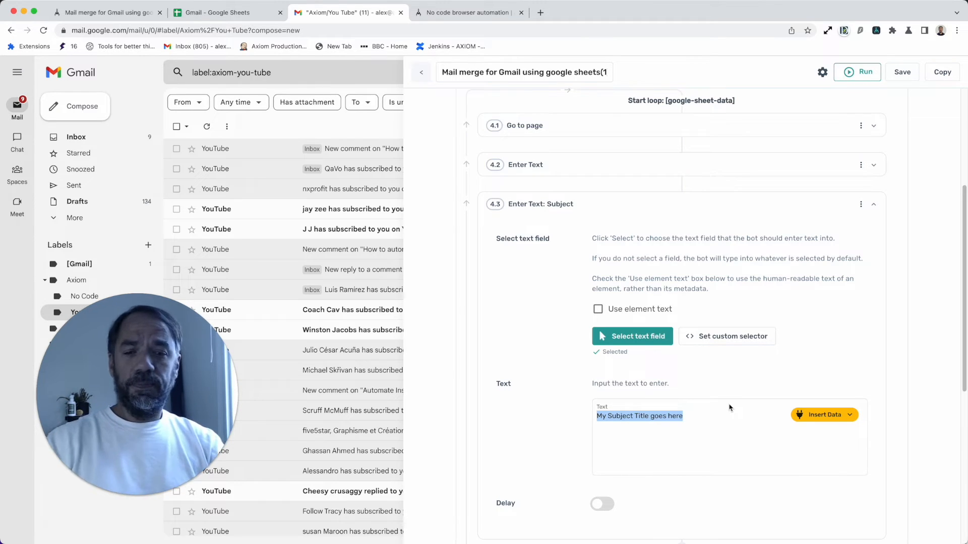
pyautogui.click(665, 336)
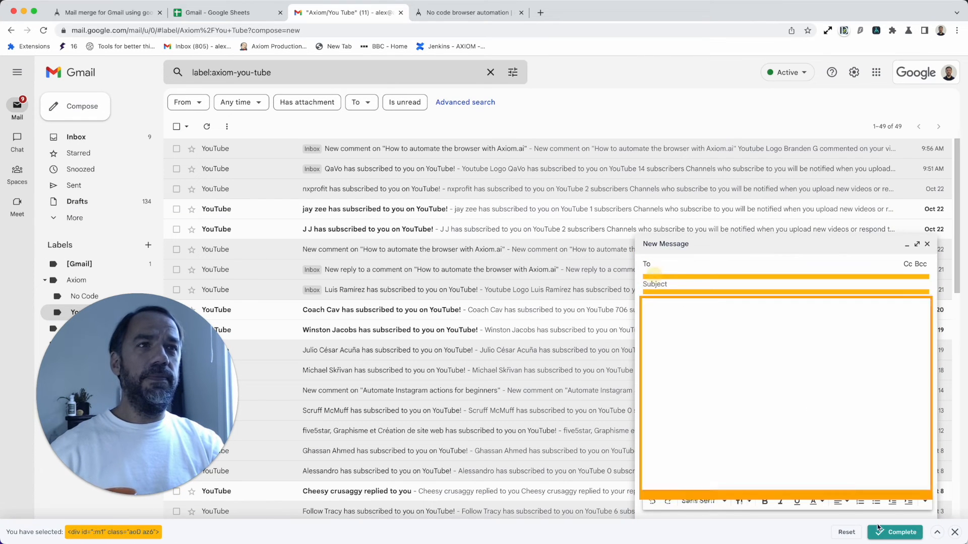
pyautogui.click(894, 533)
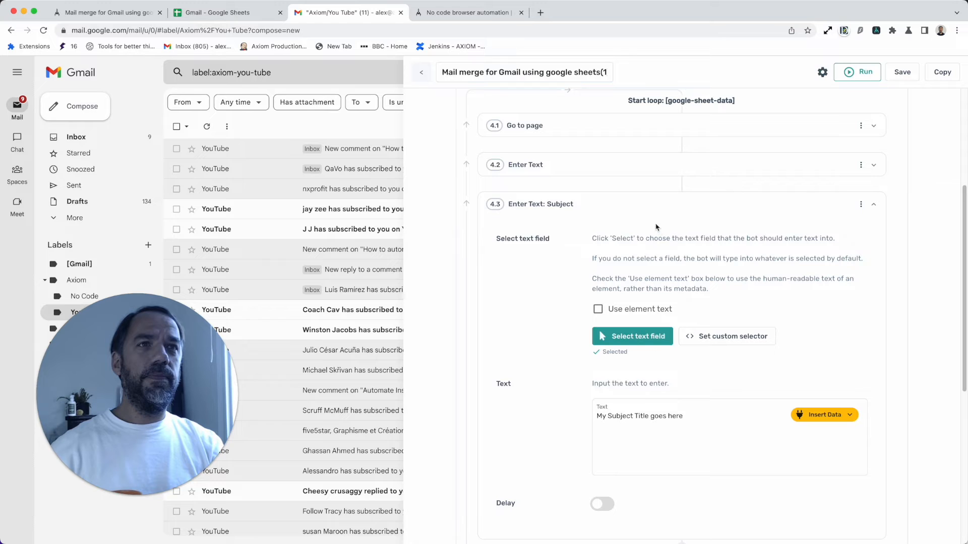
# Step: Collapse the Subject sub-step, expand "Enter Text: Message body" and remove the inserted split-name-data from the greeting after "Hi"
pyautogui.click(654, 206)
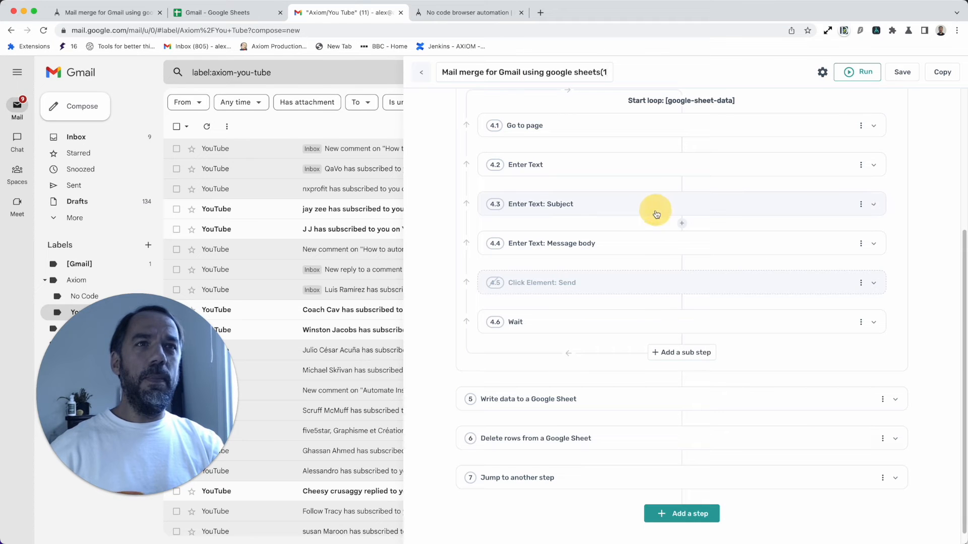
pyautogui.click(659, 239)
pyautogui.scroll(-2, 660, 403)
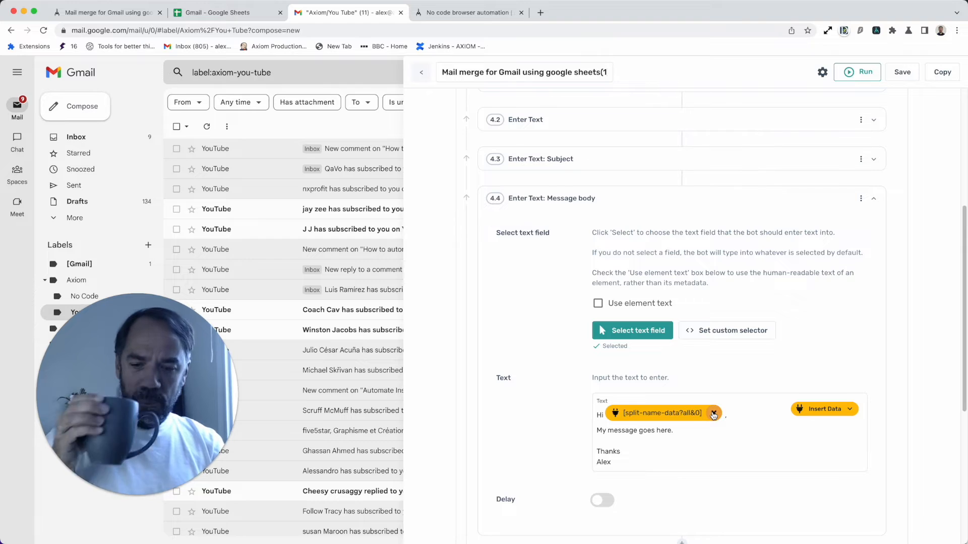
pyautogui.click(713, 413)
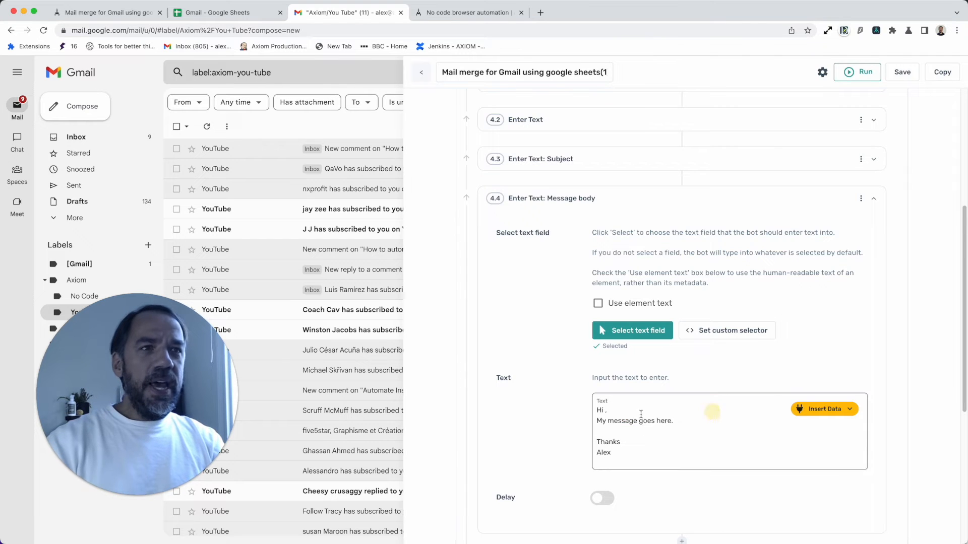
pyautogui.moveTo(641, 455); pyautogui.dragTo(598, 410)
pyautogui.click(604, 410)
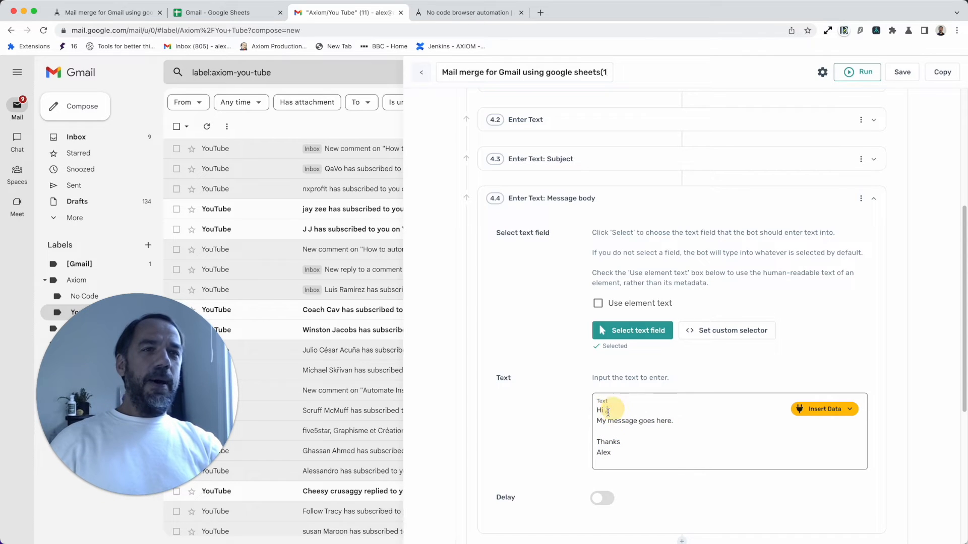
# Step: Insert only column A of split-name-data after "Hi" in the message body text and collapse the sub-step
pyautogui.click(801, 410)
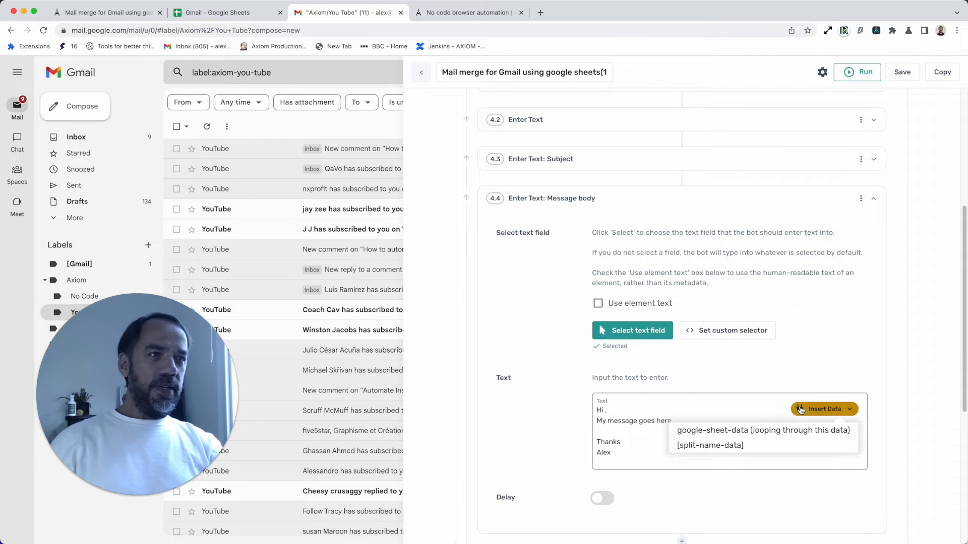
pyautogui.click(710, 446)
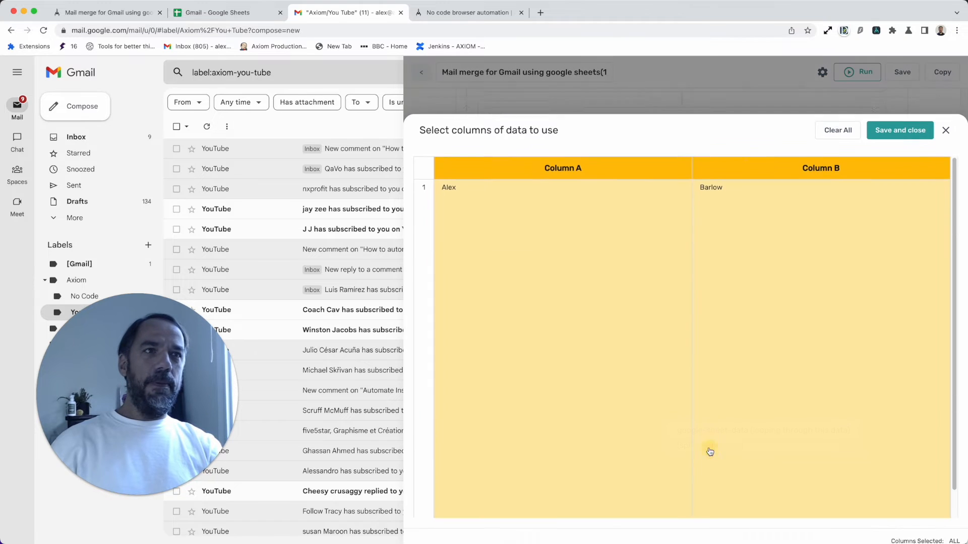
pyautogui.click(591, 161)
pyautogui.click(837, 122)
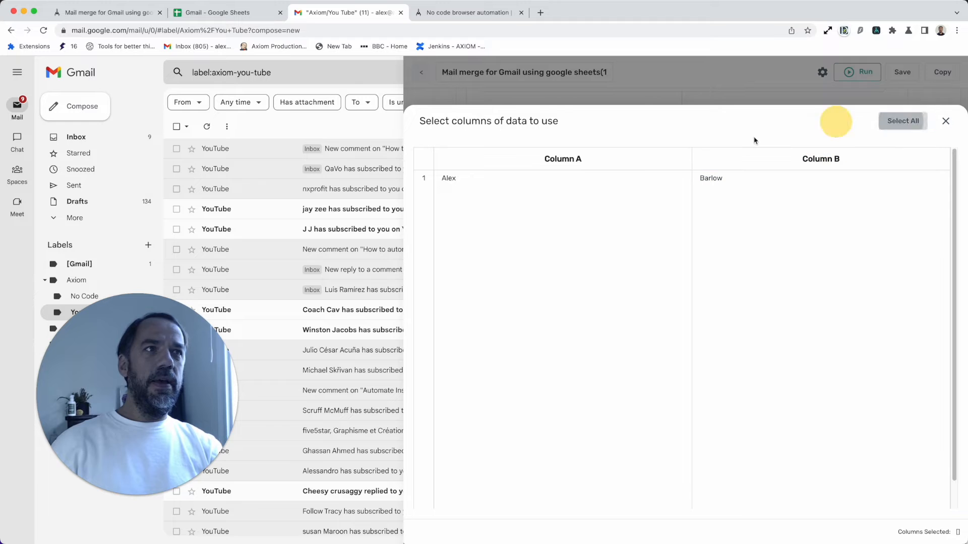
pyautogui.click(640, 167)
pyautogui.click(875, 129)
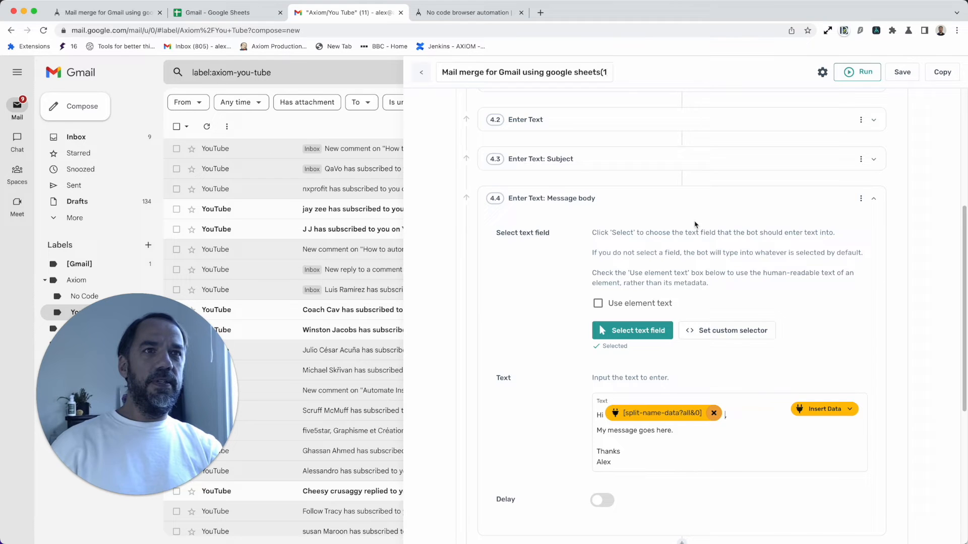
pyautogui.click(694, 200)
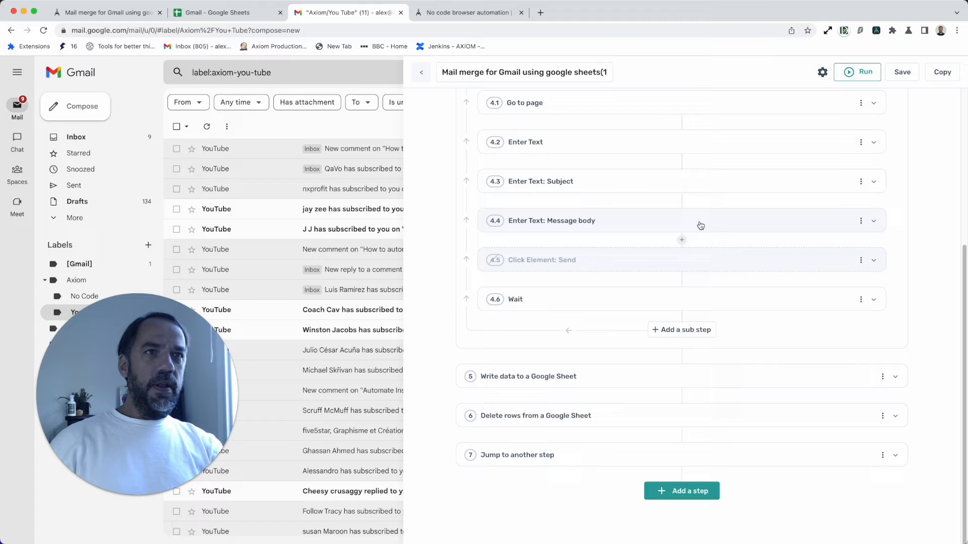
# Step: Expand the "Click Element: Send" sub-step, briefly check Gmail's New Message window behind the builder, and enable the sub-step
pyautogui.click(756, 263)
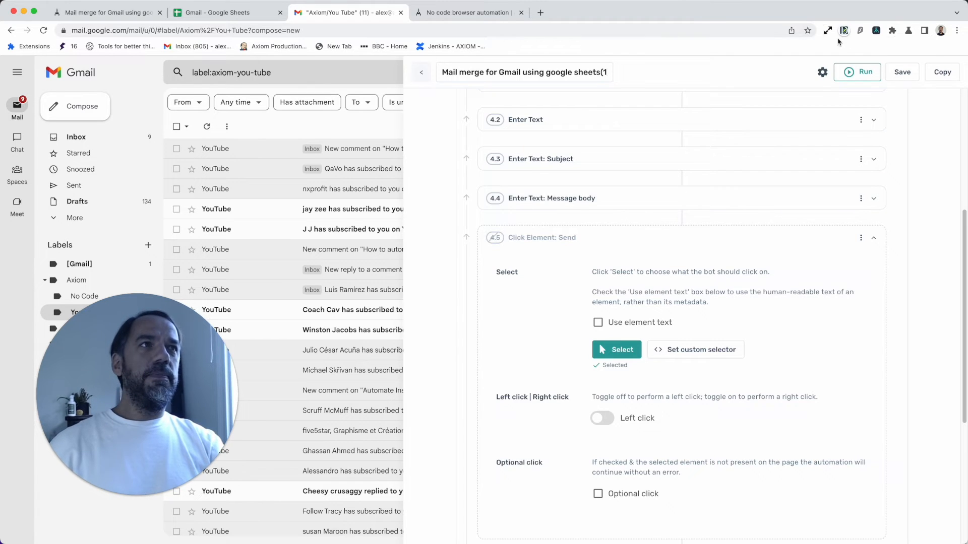
pyautogui.click(876, 30)
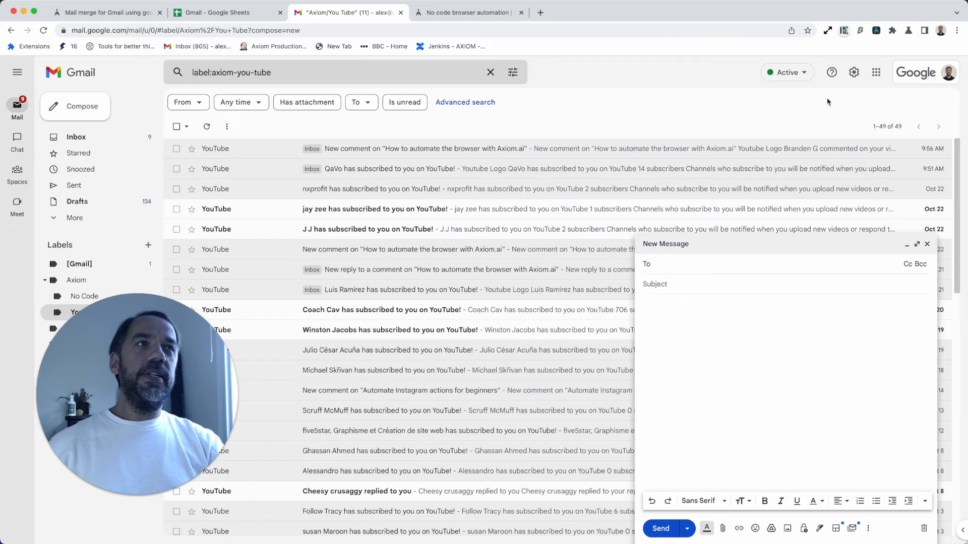
pyautogui.click(876, 31)
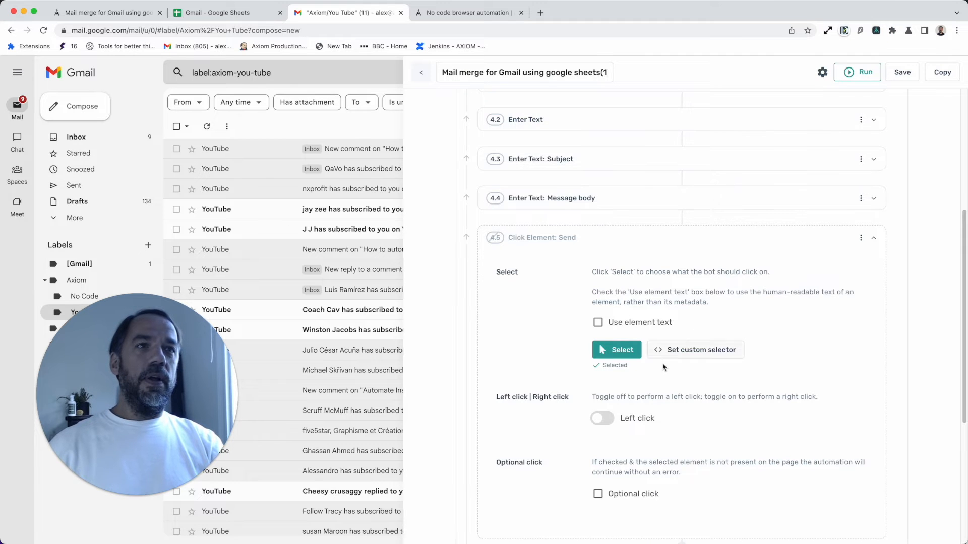
pyautogui.scroll(-1, 663, 367)
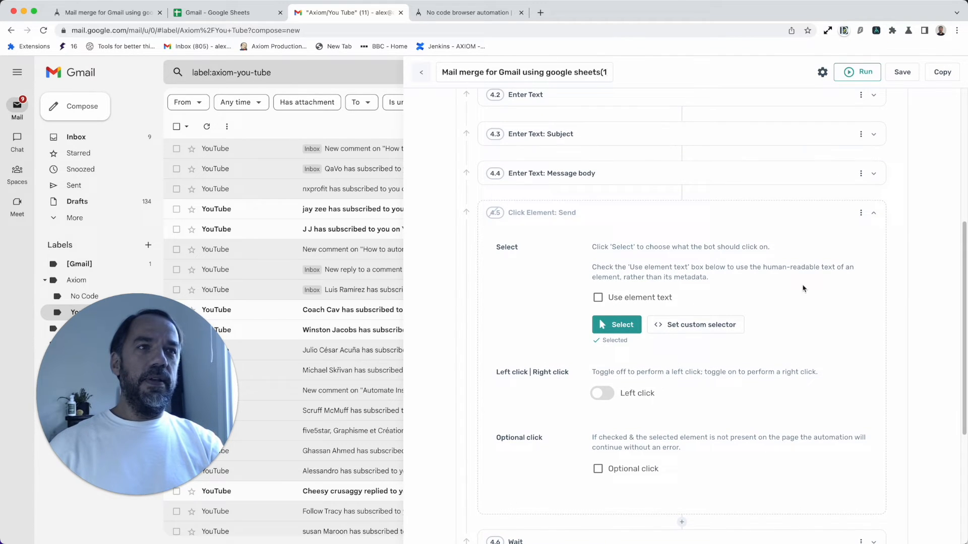
pyautogui.click(861, 213)
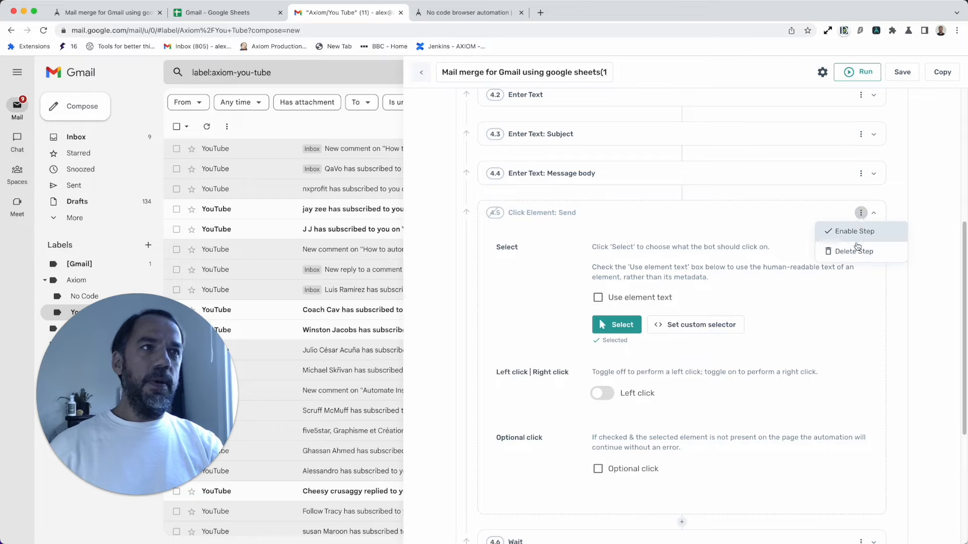
pyautogui.click(862, 240)
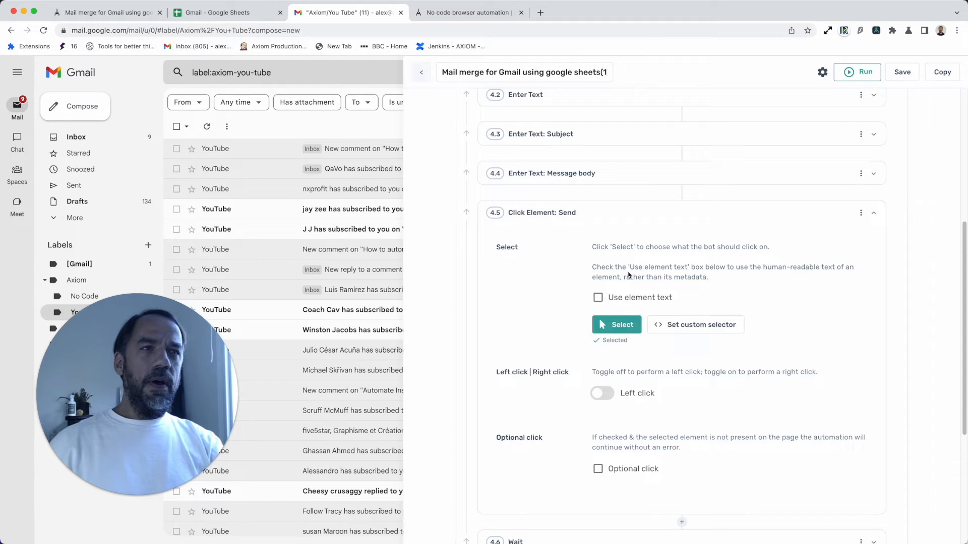
# Step: Set the Send button of Gmail's New Message window as the element for the "Click Element: Send" sub-step and collapse it
pyautogui.click(630, 326)
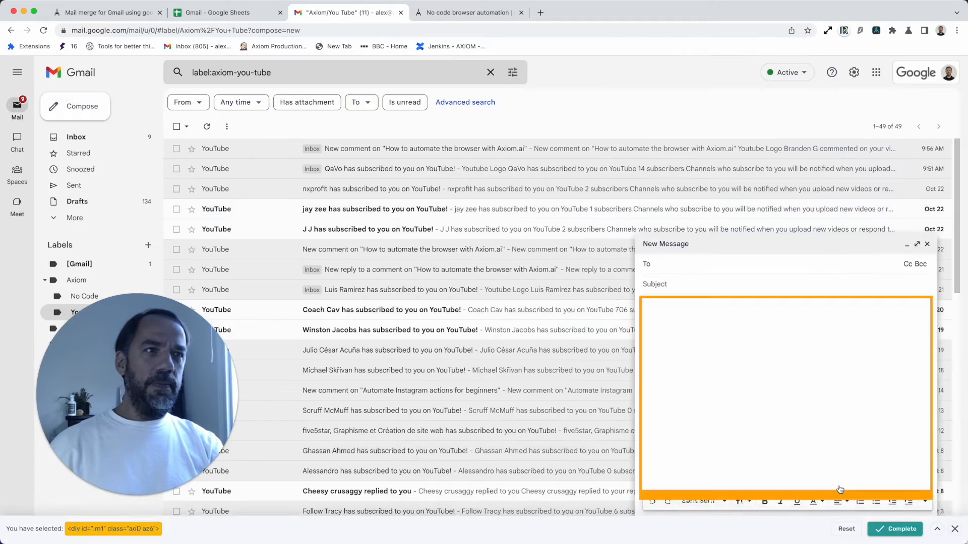
pyautogui.click(936, 533)
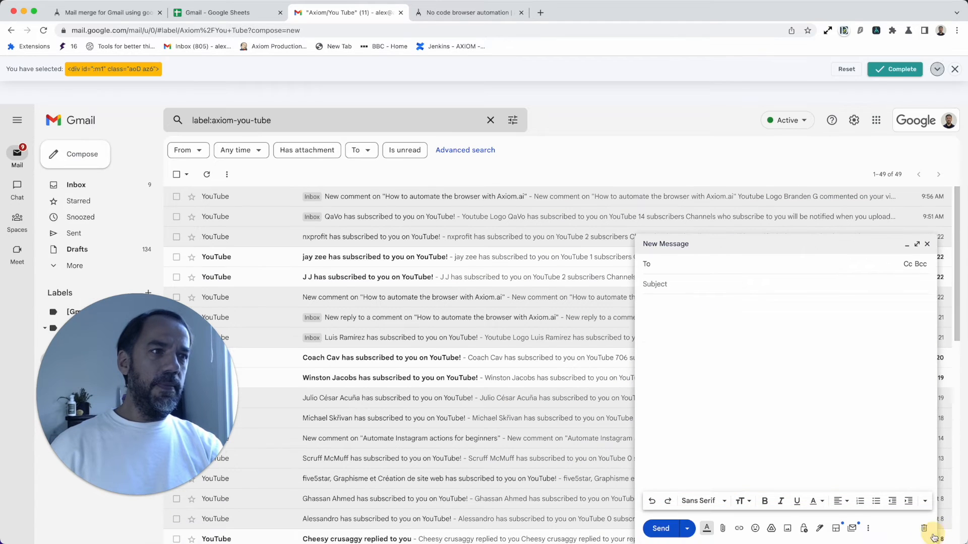
pyautogui.click(675, 528)
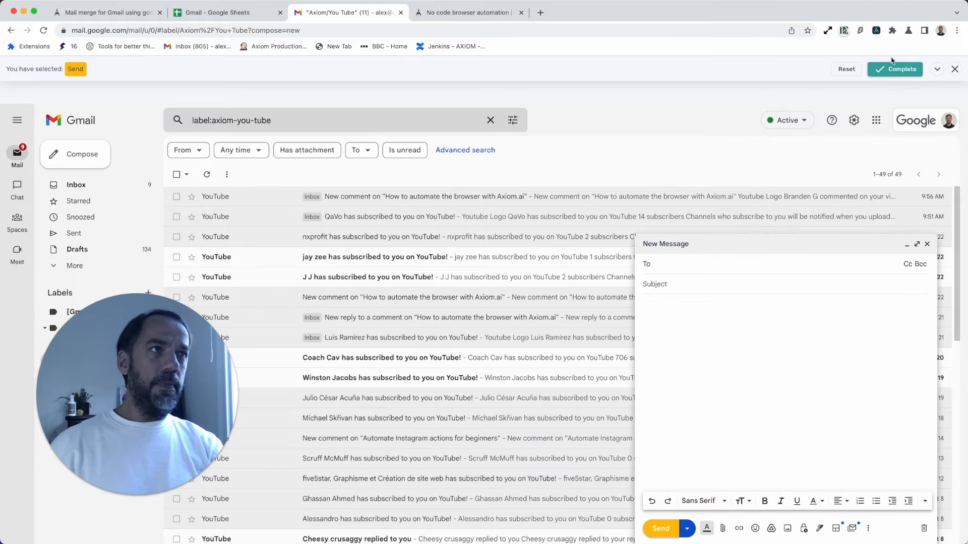
pyautogui.click(900, 70)
pyautogui.click(703, 209)
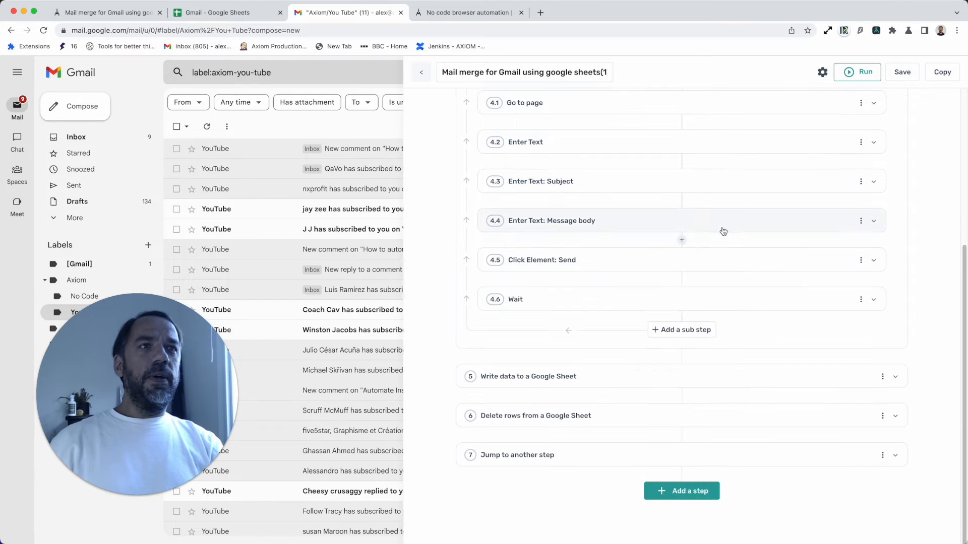
# Step: Review the time in milliseconds in the Wait sub-step and collapse it
pyautogui.click(696, 297)
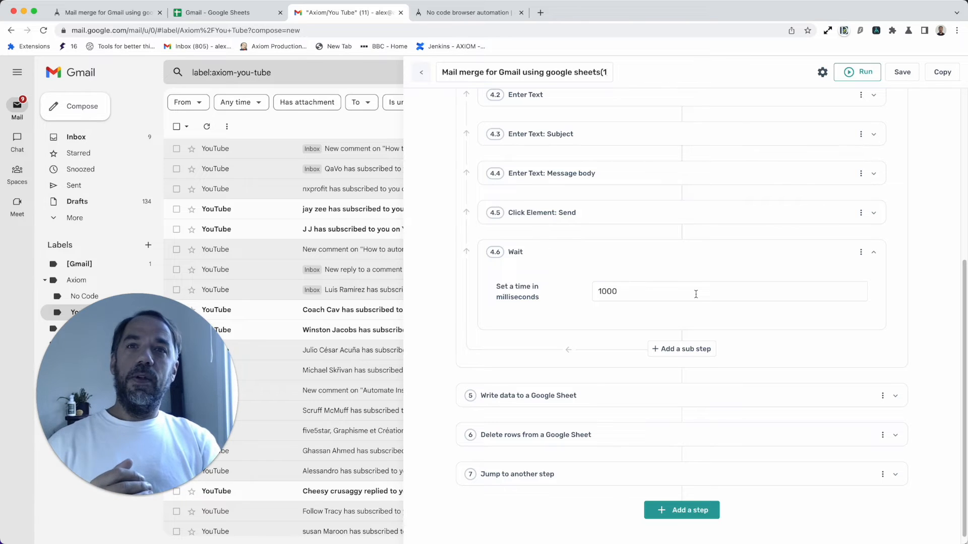
pyautogui.click(670, 263)
pyautogui.click(668, 289)
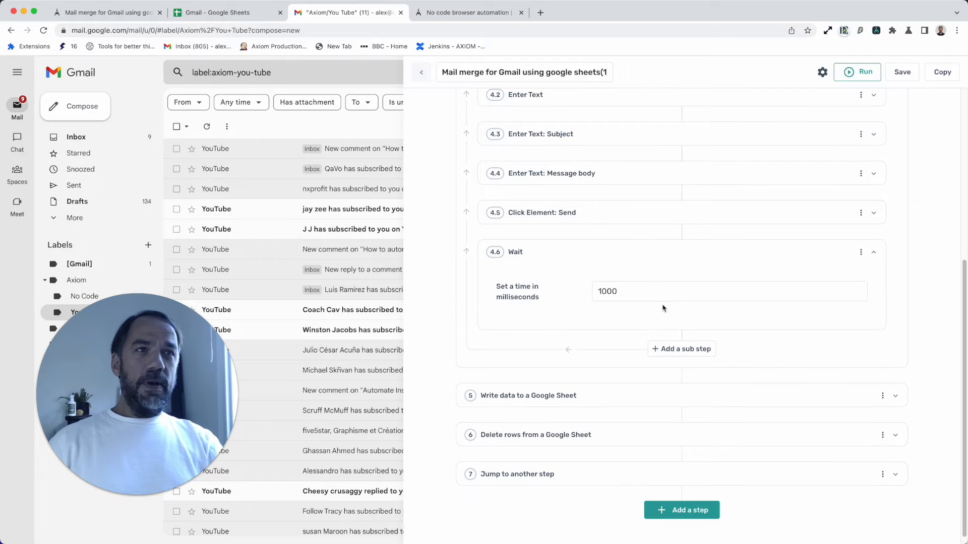
pyautogui.doubleClick(580, 291)
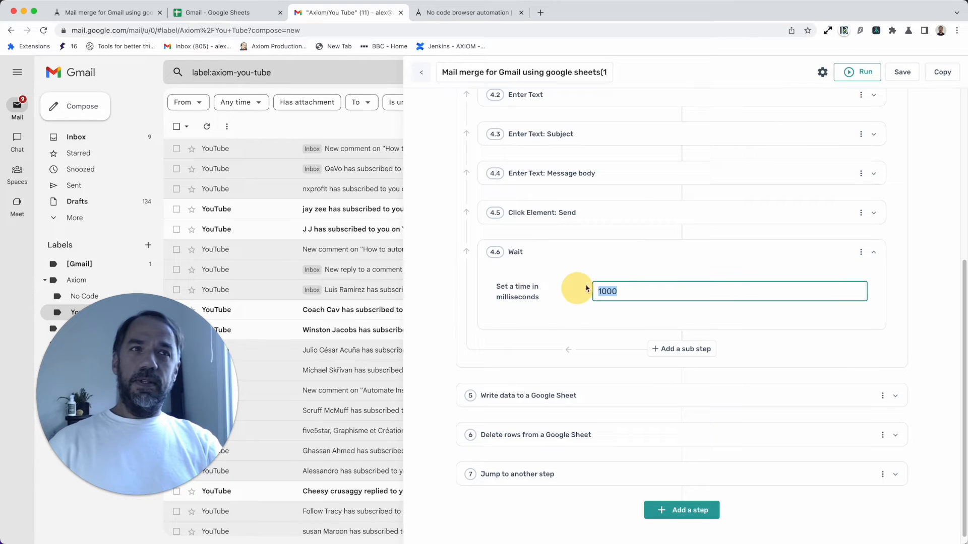
pyautogui.click(624, 255)
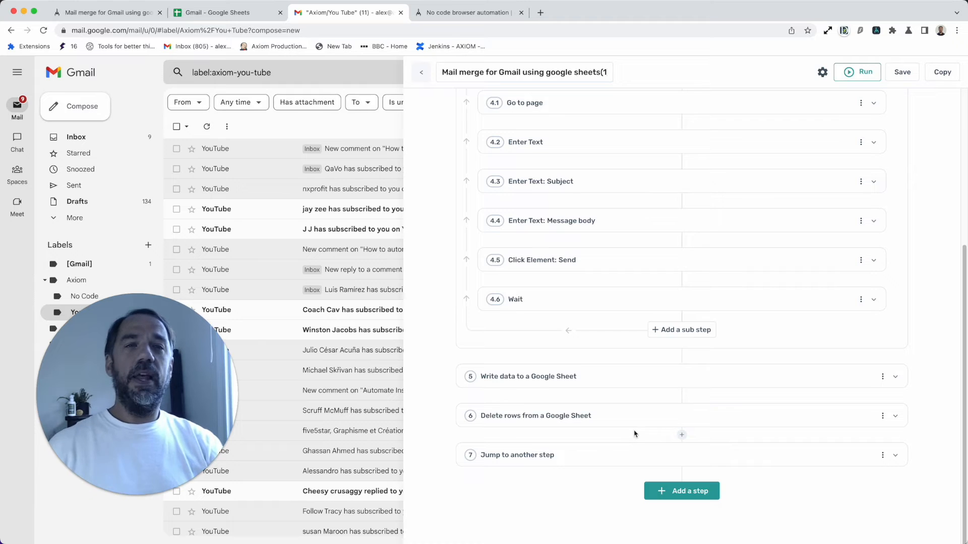
# Step: Expand the "Write data to a Google Sheet" step and review its spreadsheet, sheet name and existing-data settings
pyautogui.click(638, 374)
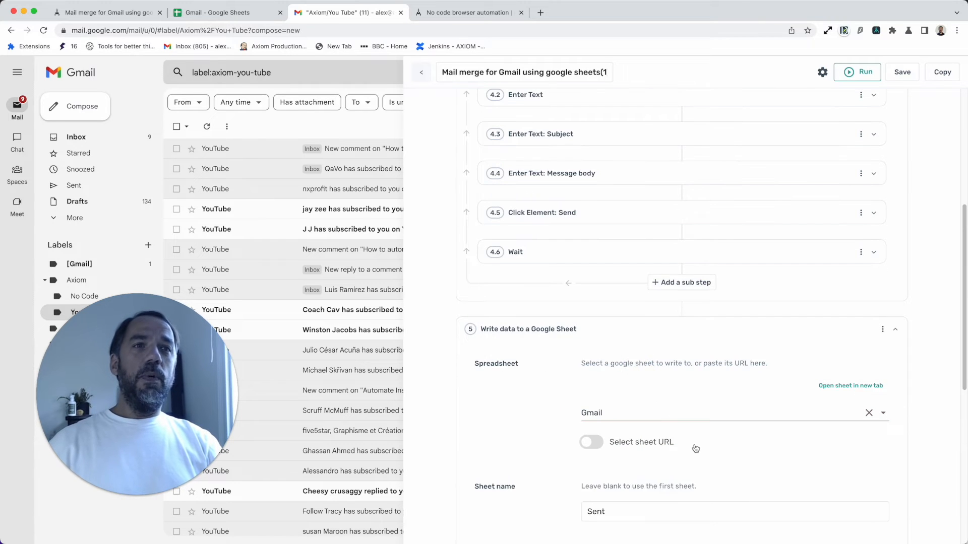
pyautogui.scroll(-5, 695, 448)
pyautogui.scroll(2, 696, 449)
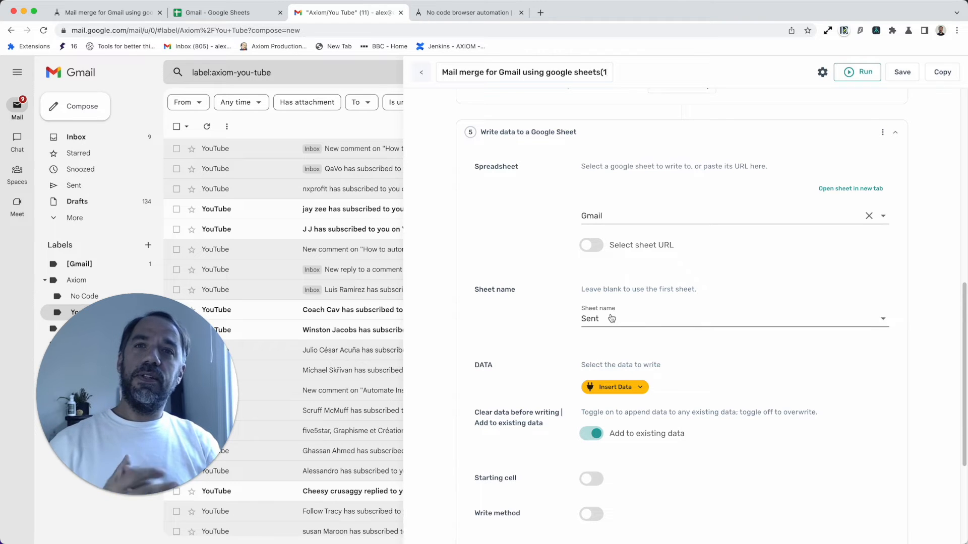
pyautogui.scroll(6, 612, 318)
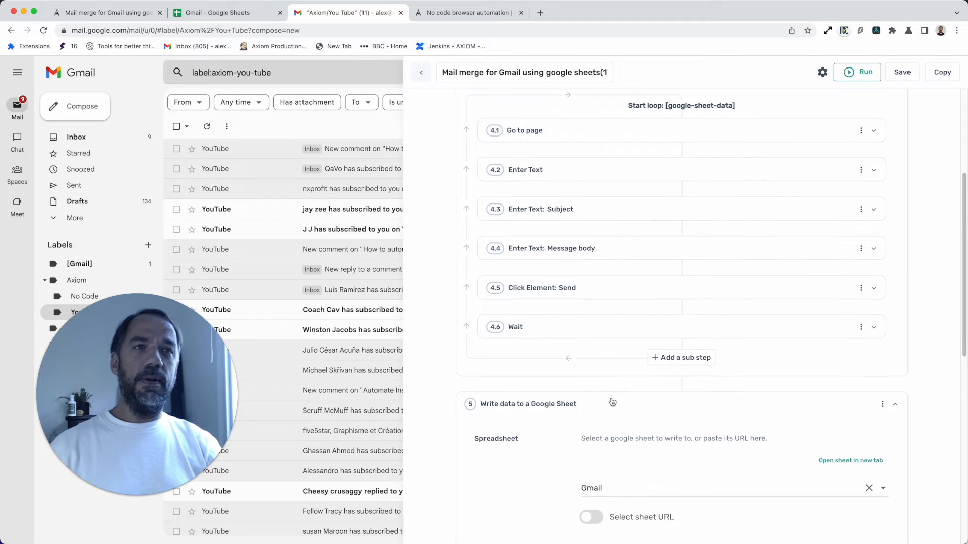
pyautogui.scroll(-5, 616, 403)
pyautogui.scroll(-3, 657, 241)
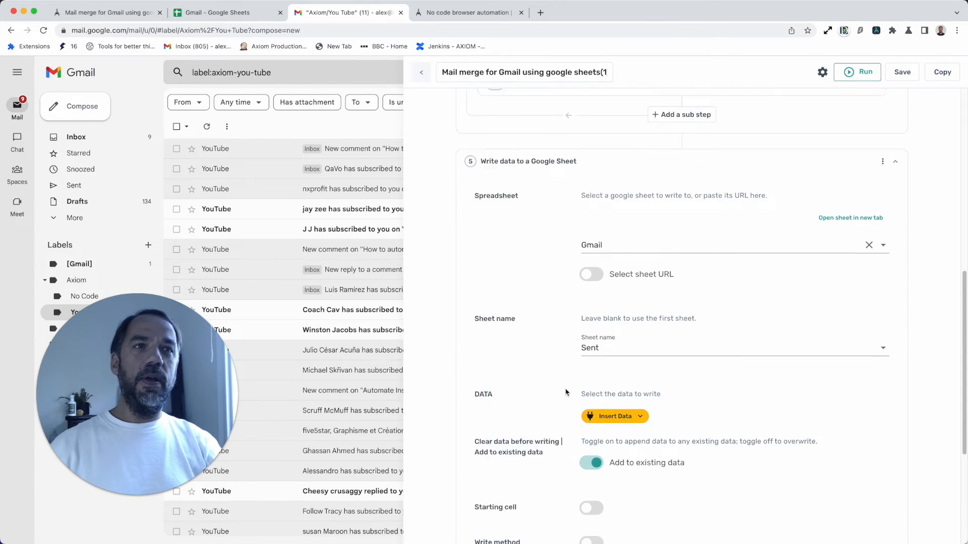
pyautogui.scroll(4, 620, 201)
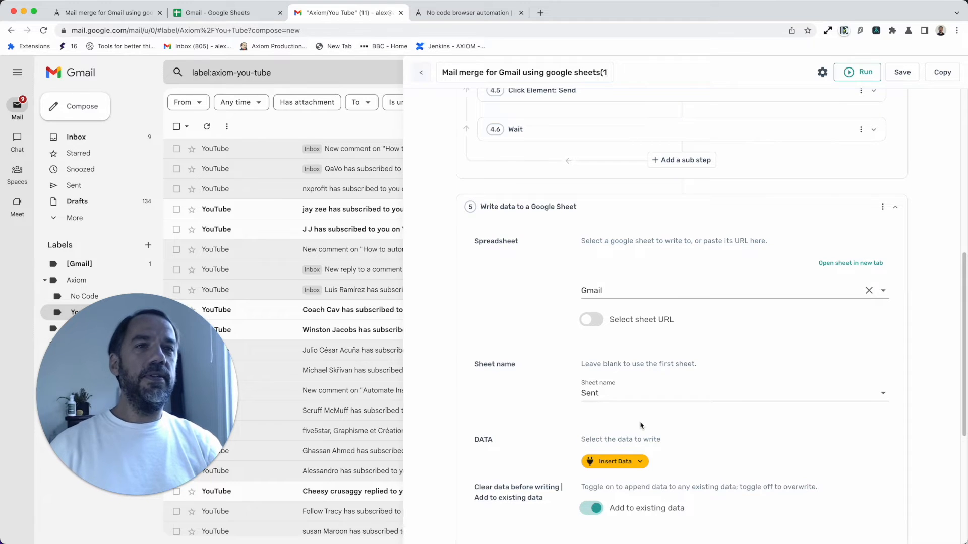
pyautogui.scroll(-2, 641, 426)
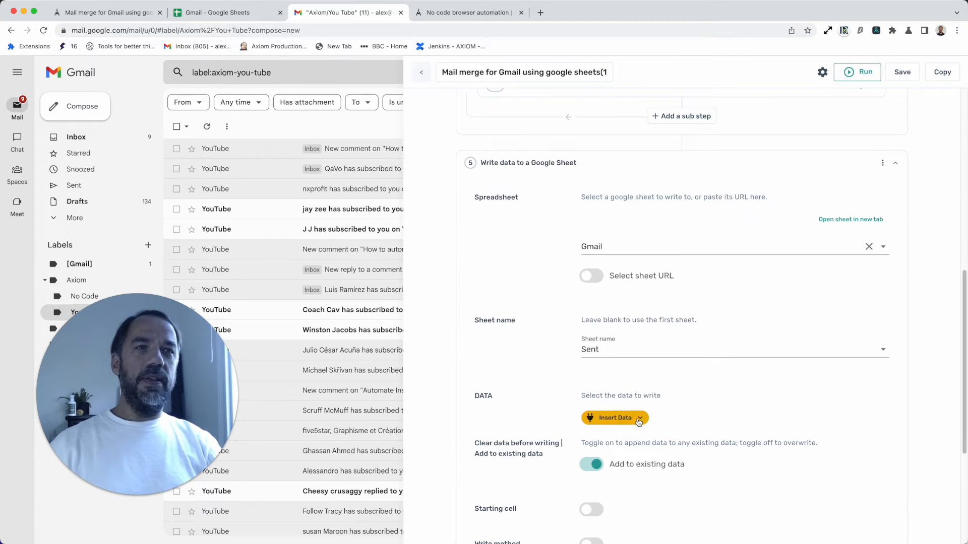
pyautogui.scroll(-5, 638, 423)
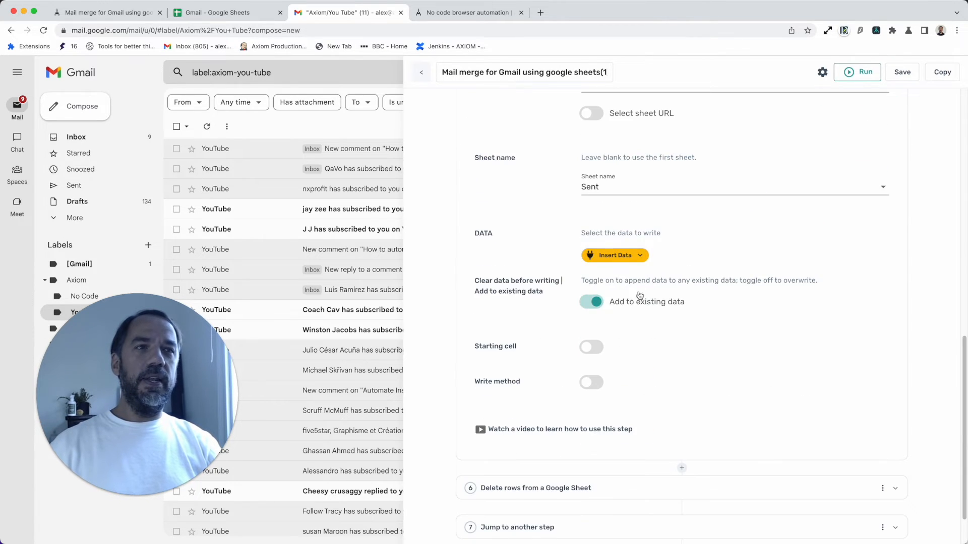
# Step: Choose all columns of google-sheet-data as the data to write, keeping it added to the existing data
pyautogui.click(639, 256)
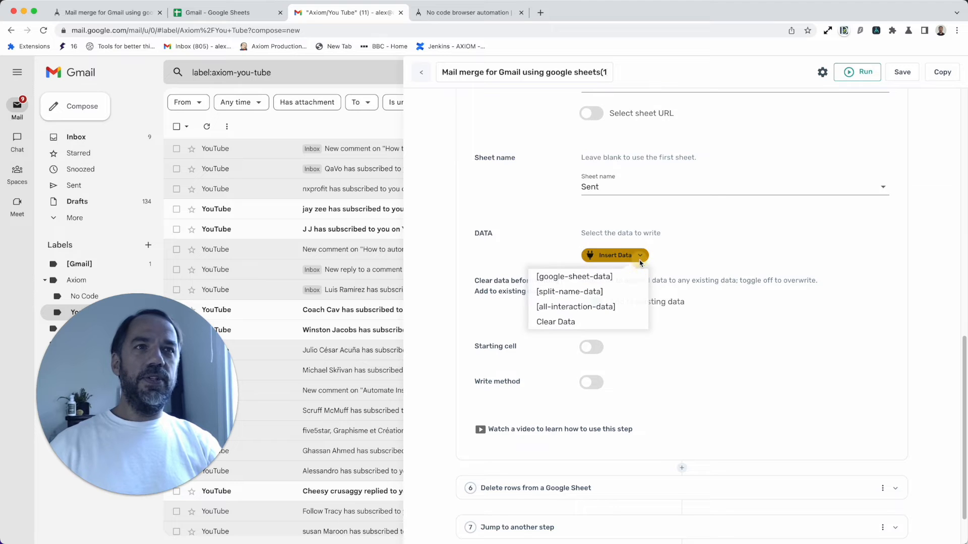
pyautogui.click(613, 280)
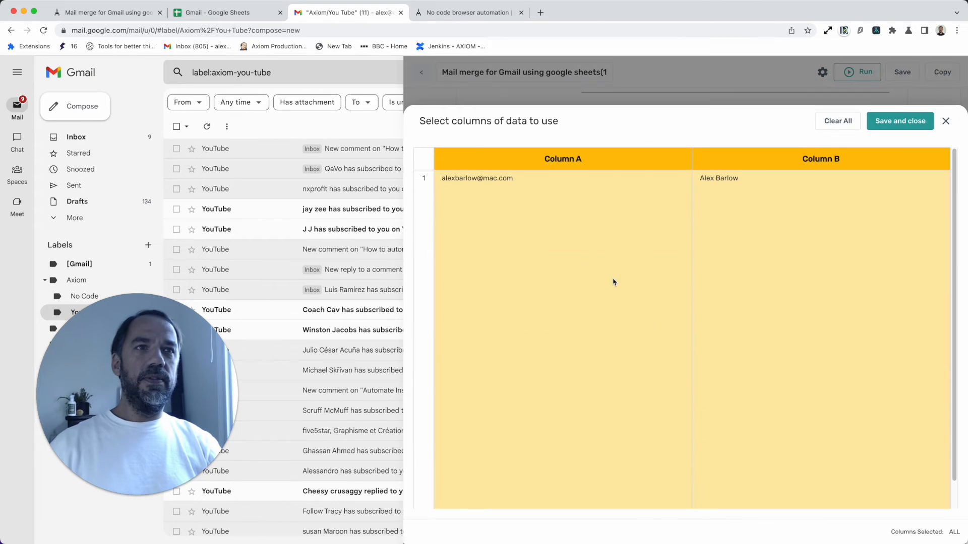
pyautogui.rightClick(883, 122)
pyautogui.click(882, 127)
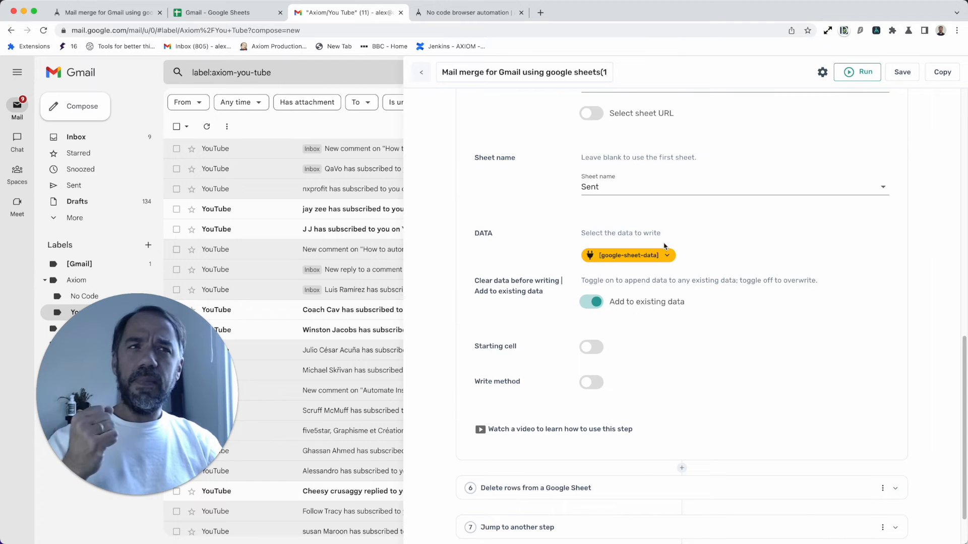
pyautogui.click(594, 309)
pyautogui.click(594, 310)
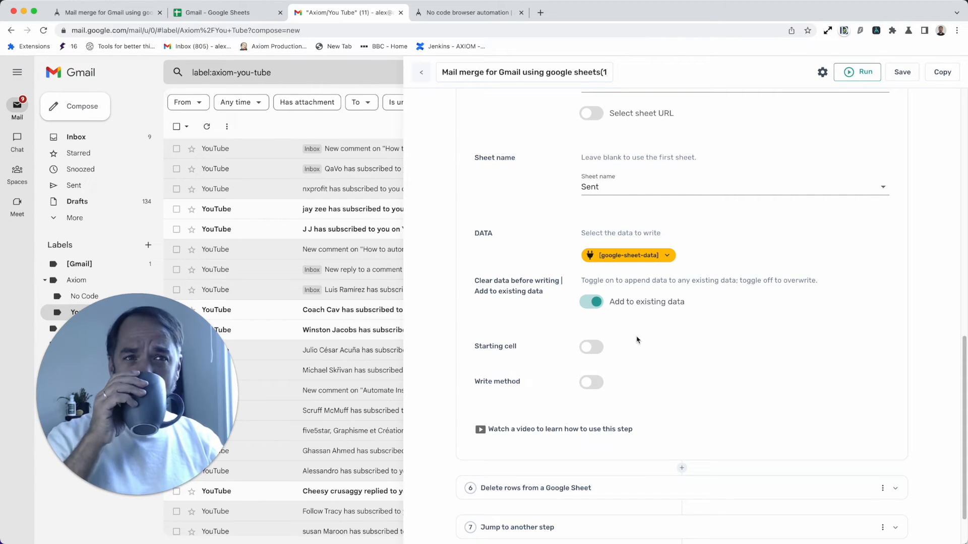
pyautogui.scroll(-3, 637, 341)
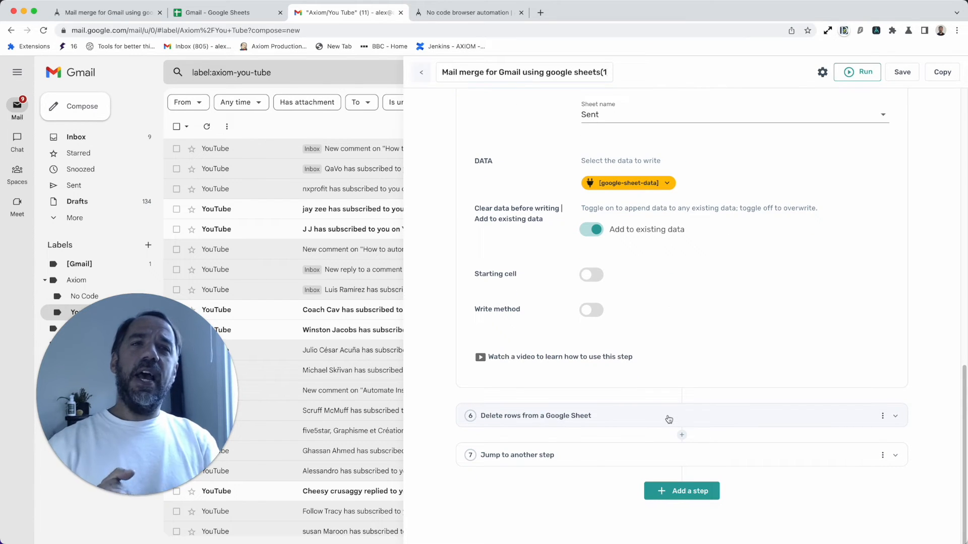
# Step: Turn off the loop for the "Interact with a page's interface" step
pyautogui.scroll(15, 637, 279)
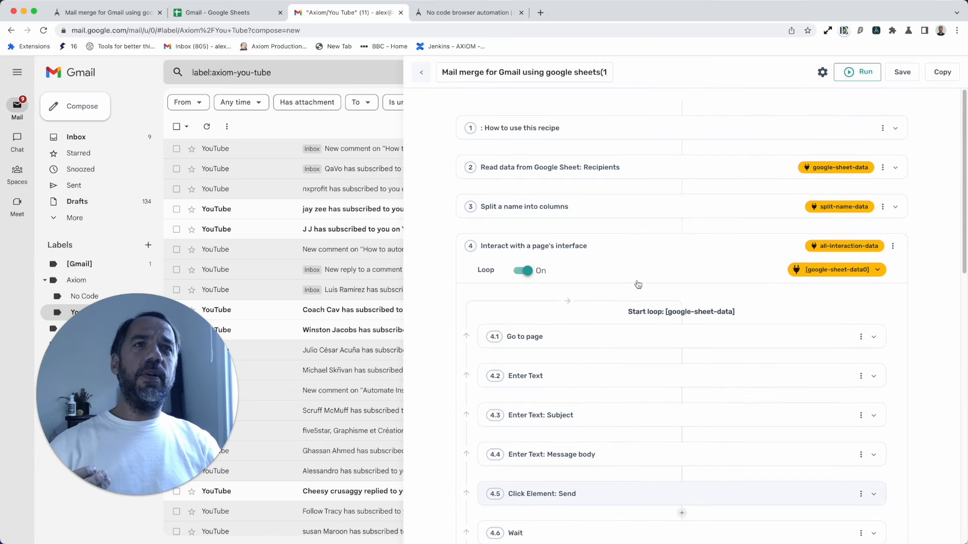
pyautogui.click(523, 273)
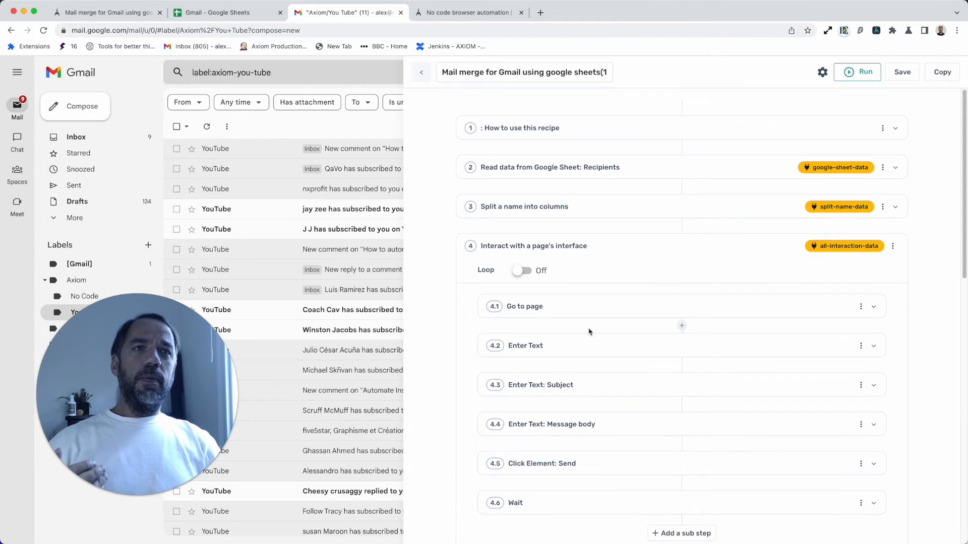
pyautogui.scroll(-4, 590, 398)
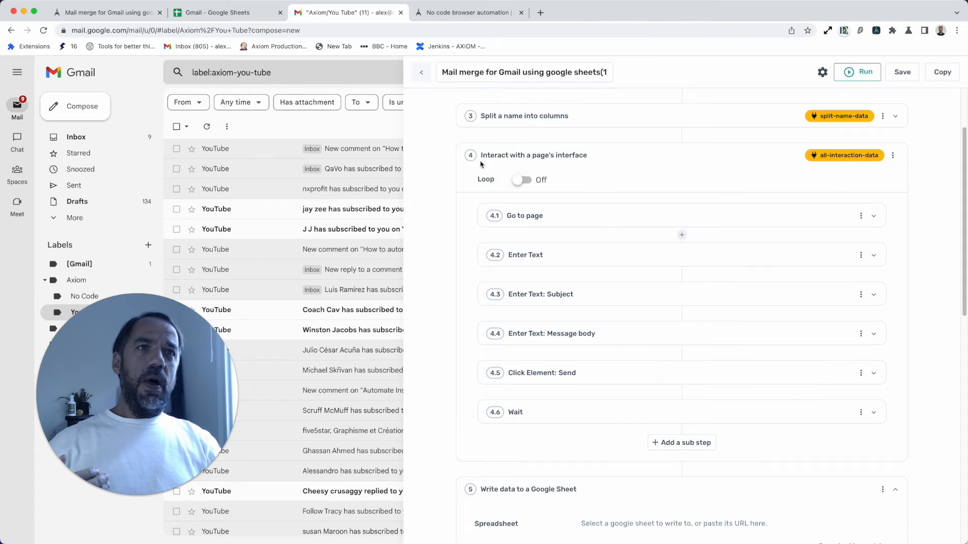
# Step: Expand the "Delete rows from a Google Sheet" step, review its row settings and choose Email as the sheet name
pyautogui.scroll(-10, 612, 443)
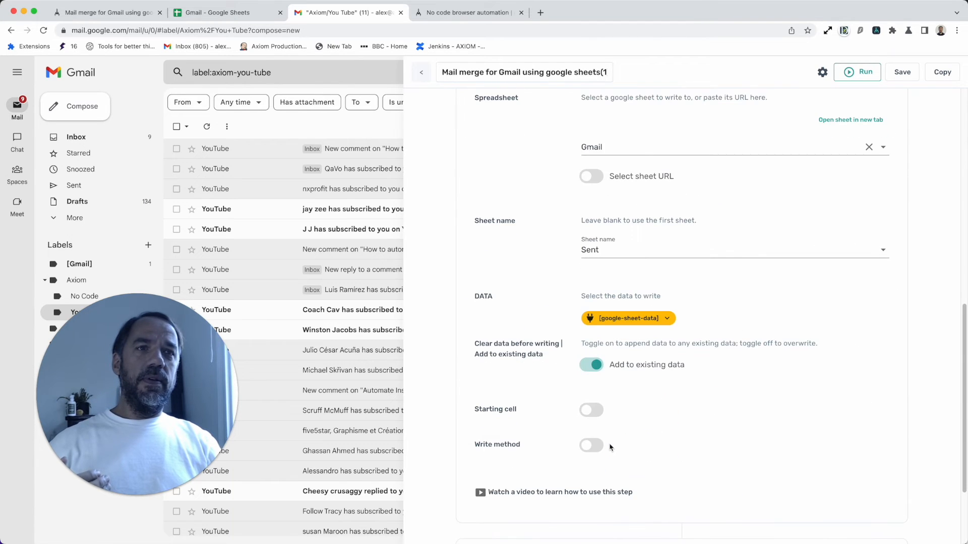
pyautogui.scroll(-3, 611, 448)
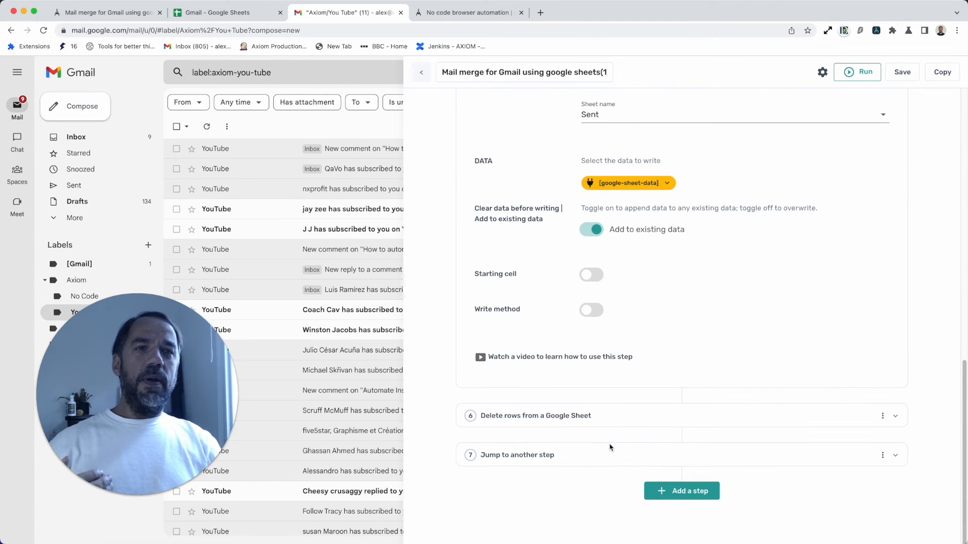
pyautogui.click(619, 416)
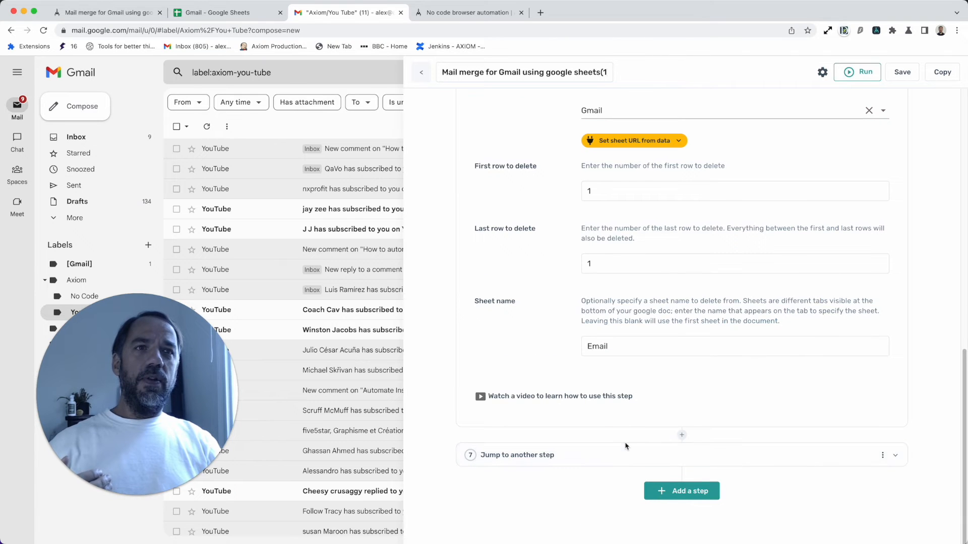
pyautogui.scroll(3, 637, 478)
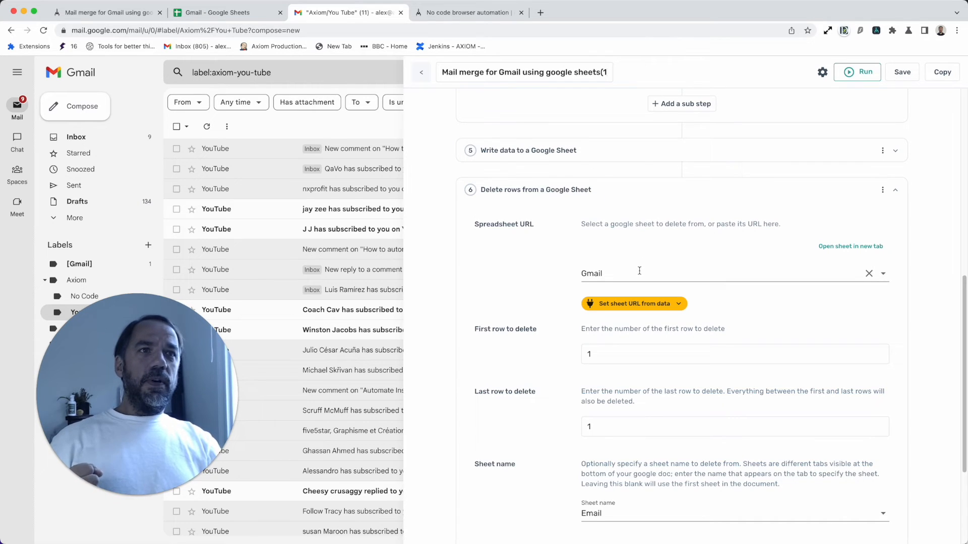
pyautogui.scroll(-5, 595, 252)
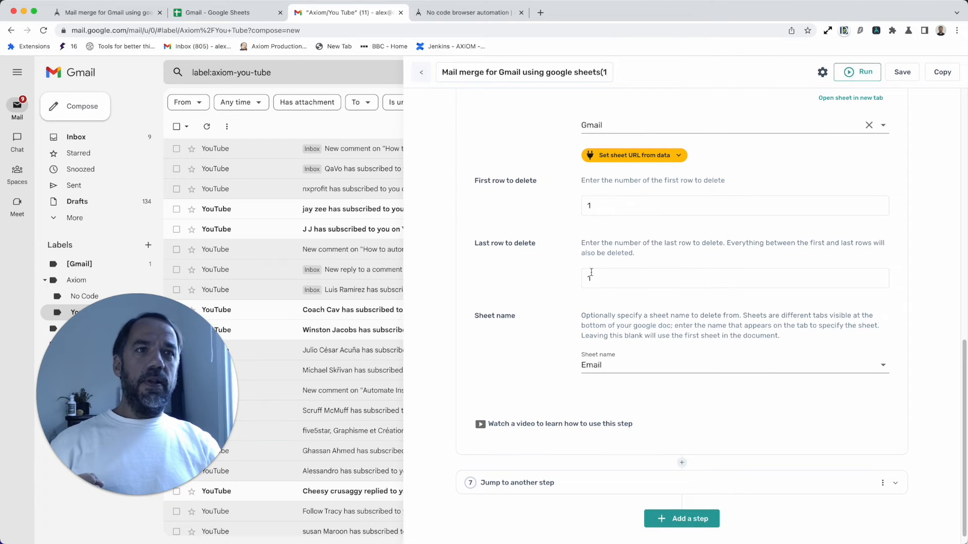
pyautogui.click(611, 366)
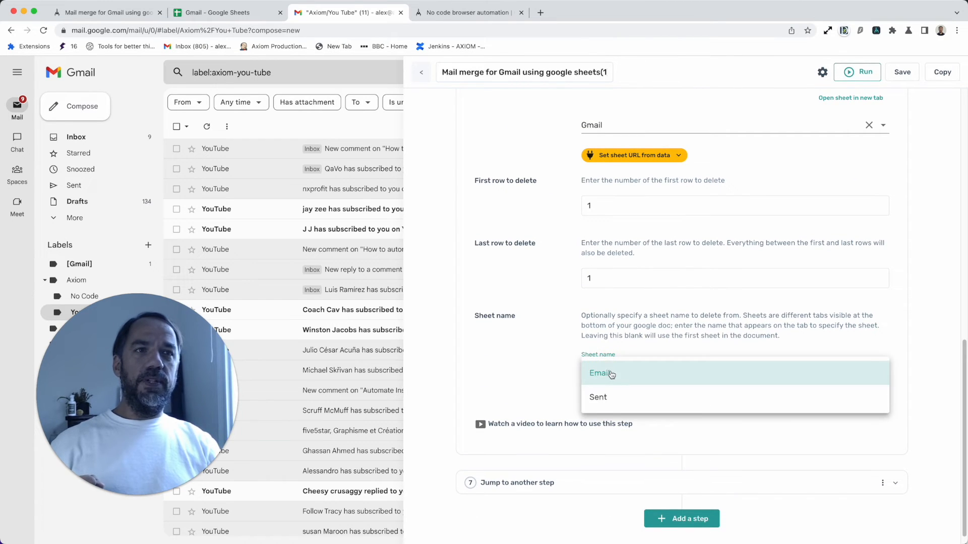
pyautogui.click(611, 374)
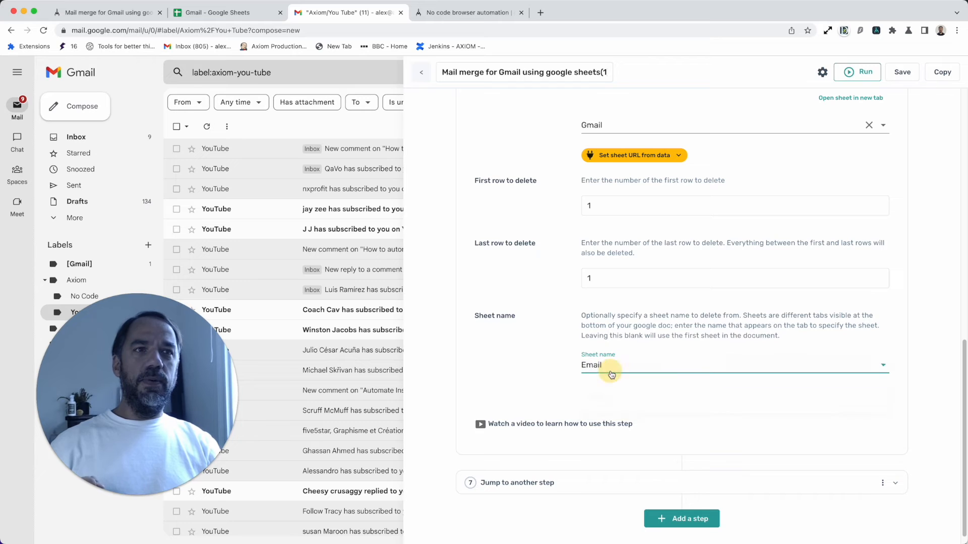
# Step: Switch to the Gmail spreadsheet and set the maximum cycles of the "Jump to another step" step to 500
pyautogui.click(236, 15)
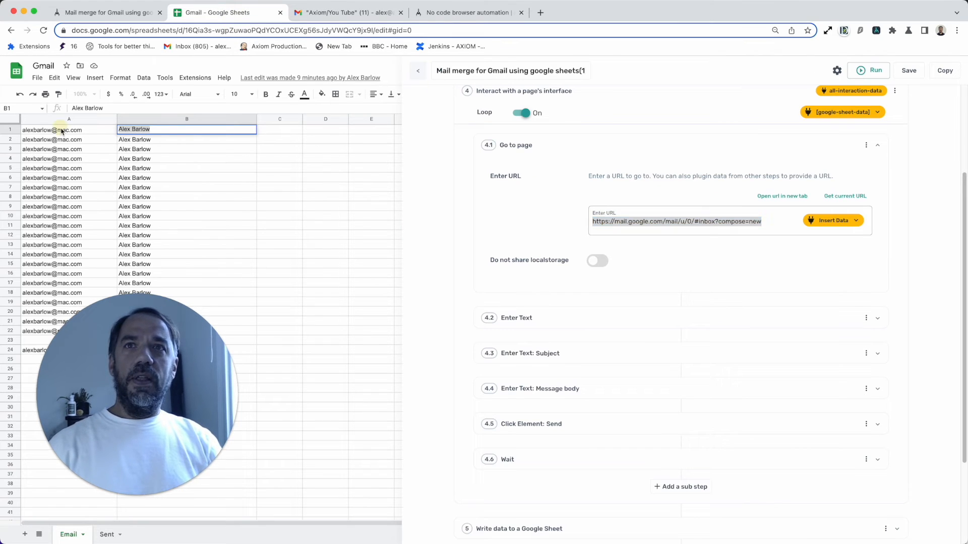
pyautogui.click(61, 131)
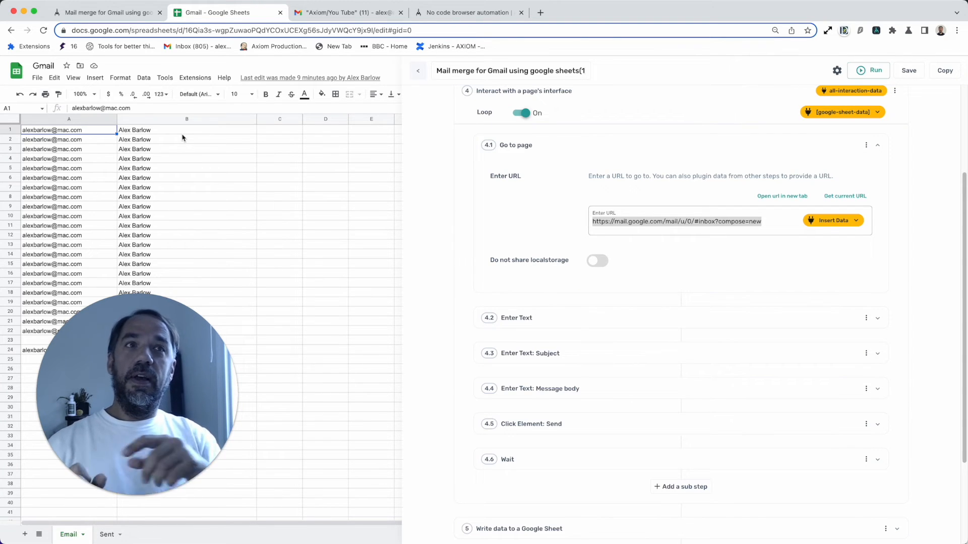
pyautogui.scroll(-3, 565, 350)
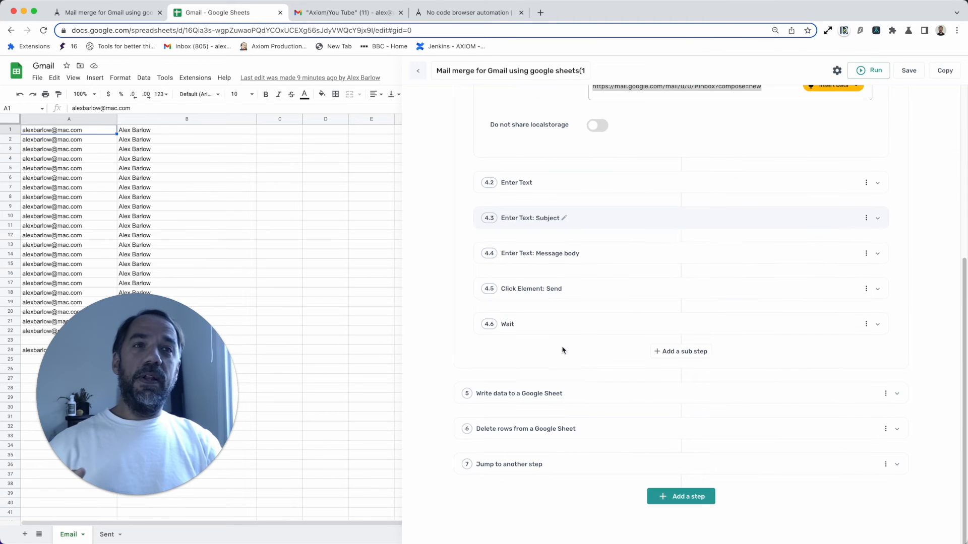
pyautogui.click(611, 464)
pyautogui.scroll(-3, 579, 501)
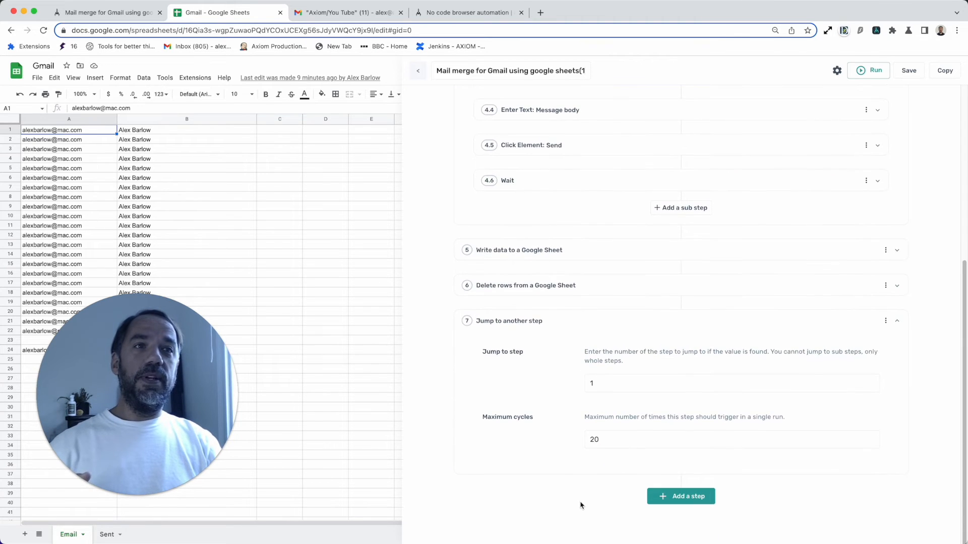
pyautogui.doubleClick(589, 383)
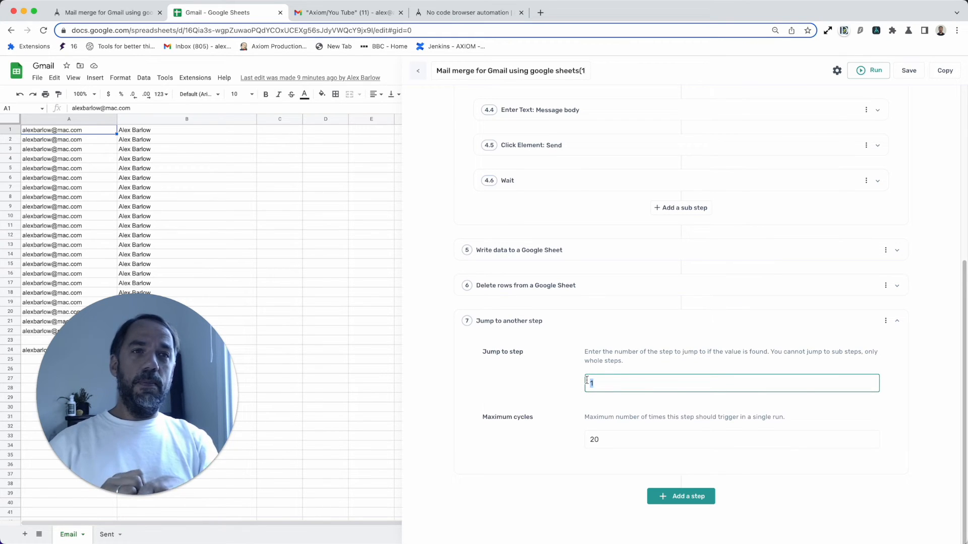
pyautogui.doubleClick(603, 439)
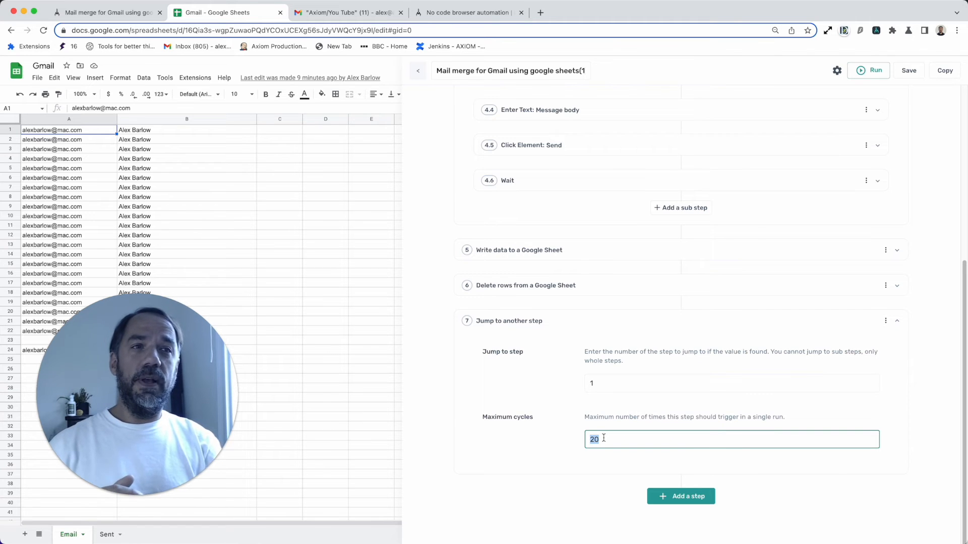
pyautogui.write('4')
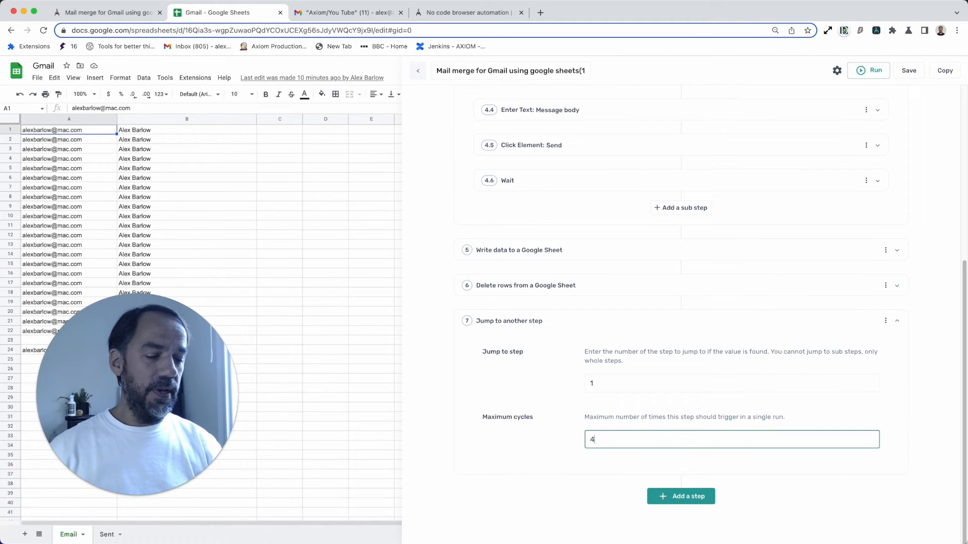
pyautogui.write('99')
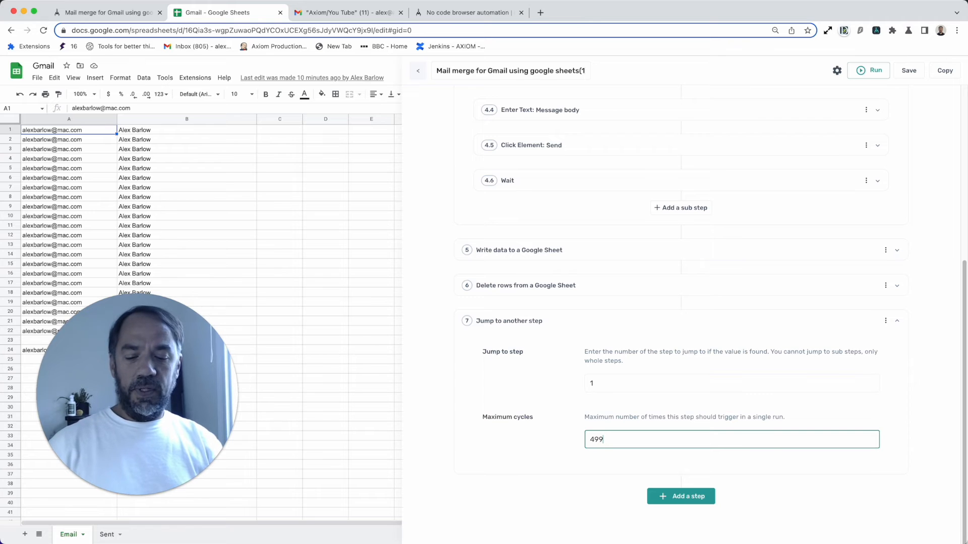
pyautogui.press('super+a')
pyautogui.write('500')
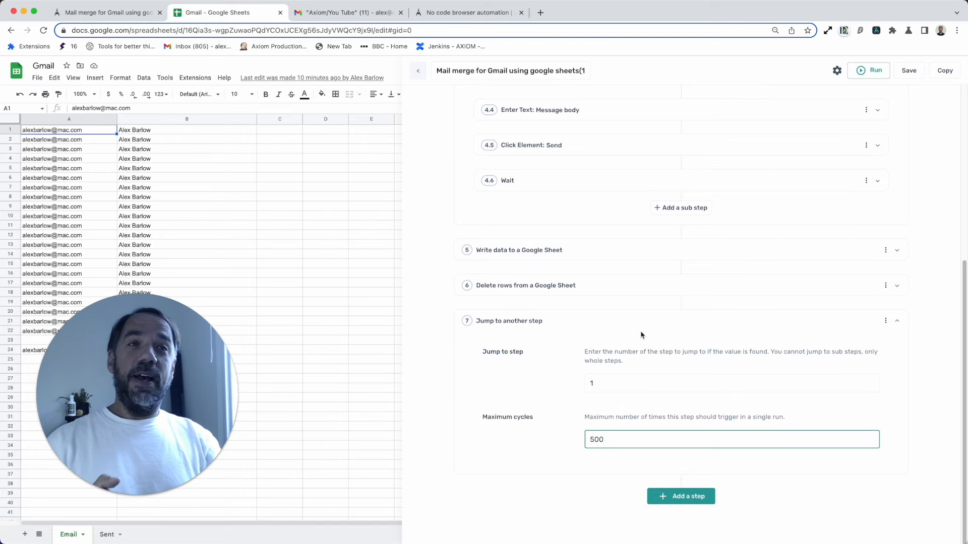
pyautogui.scroll(5, 613, 341)
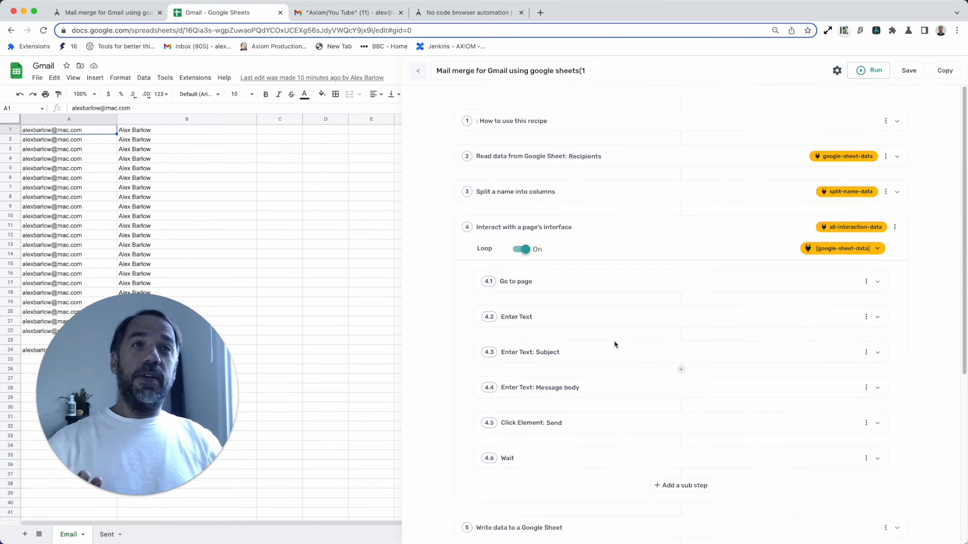
pyautogui.click(681, 102)
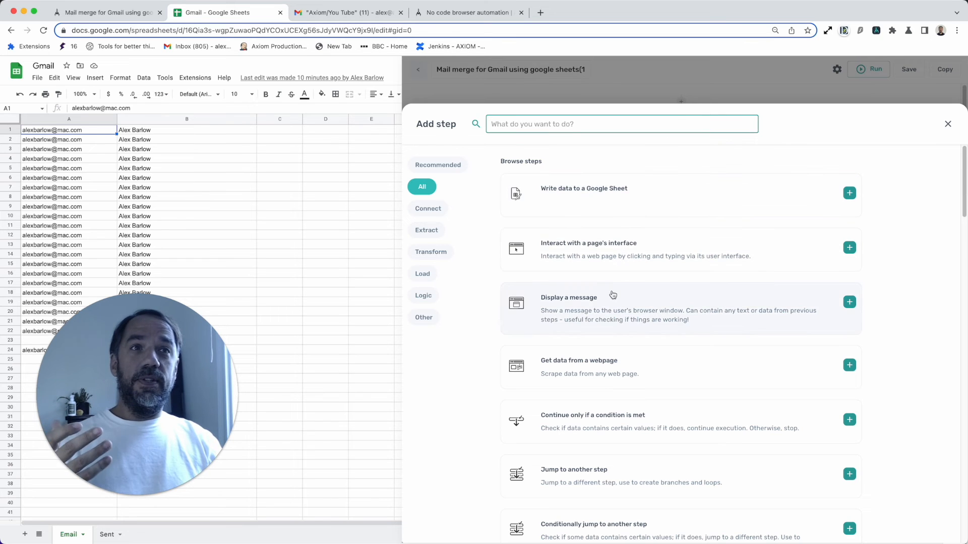
pyautogui.write('rea')
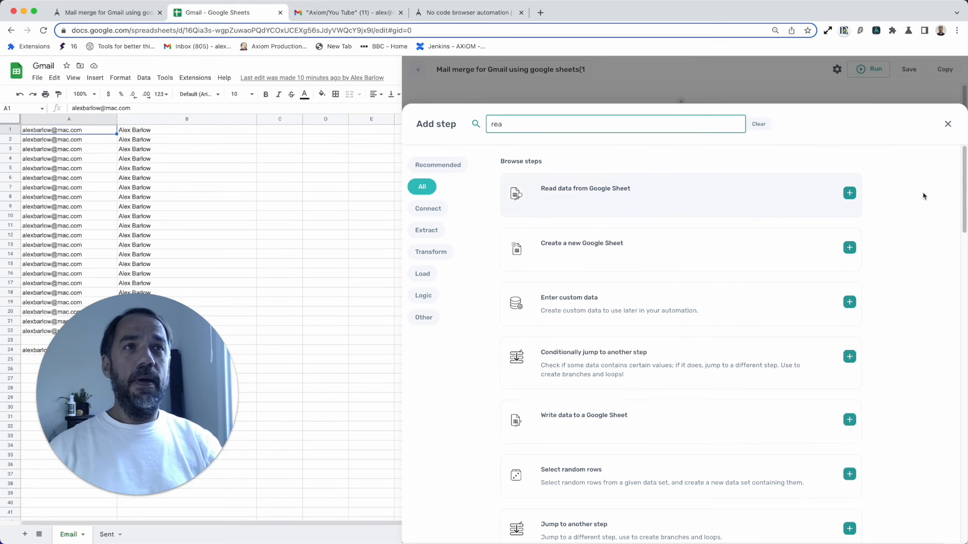
pyautogui.click(948, 124)
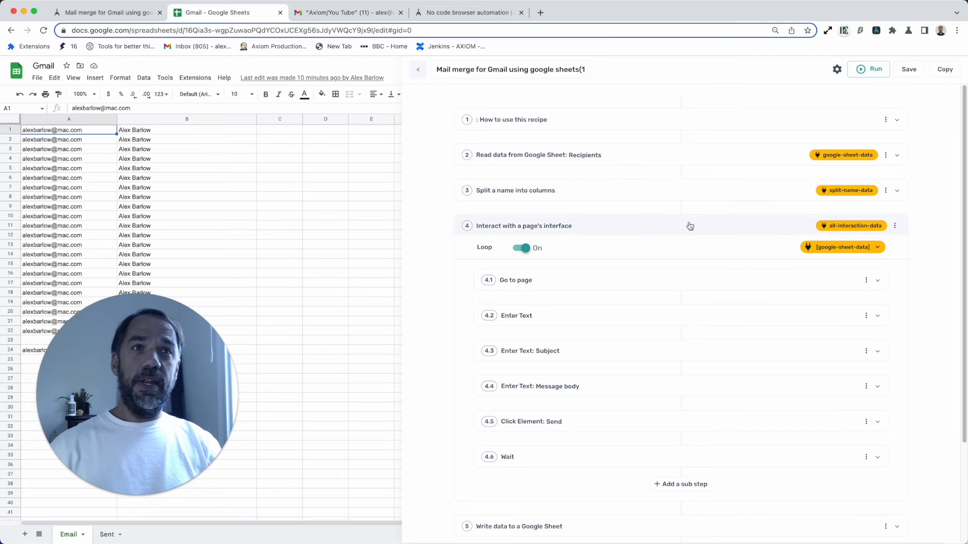
pyautogui.click(682, 208)
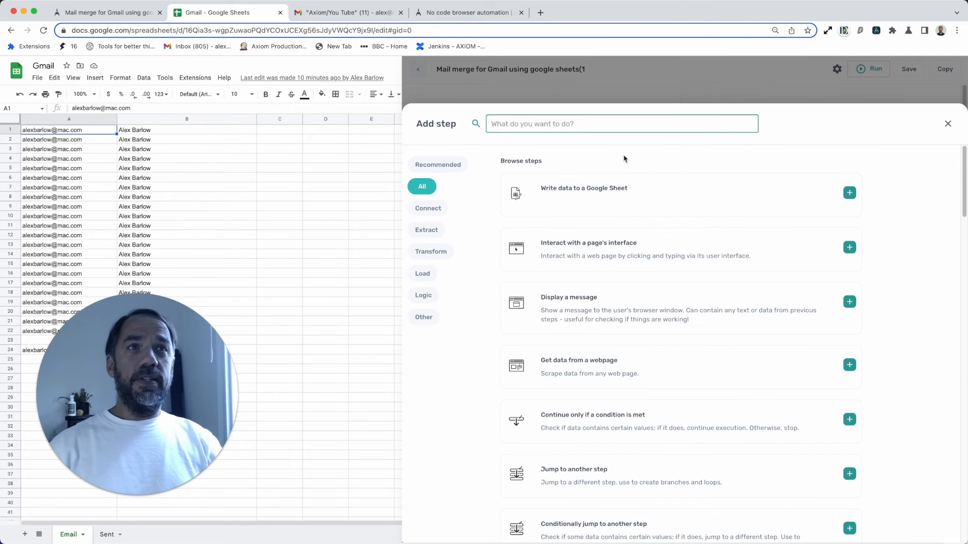
pyautogui.write('interac')
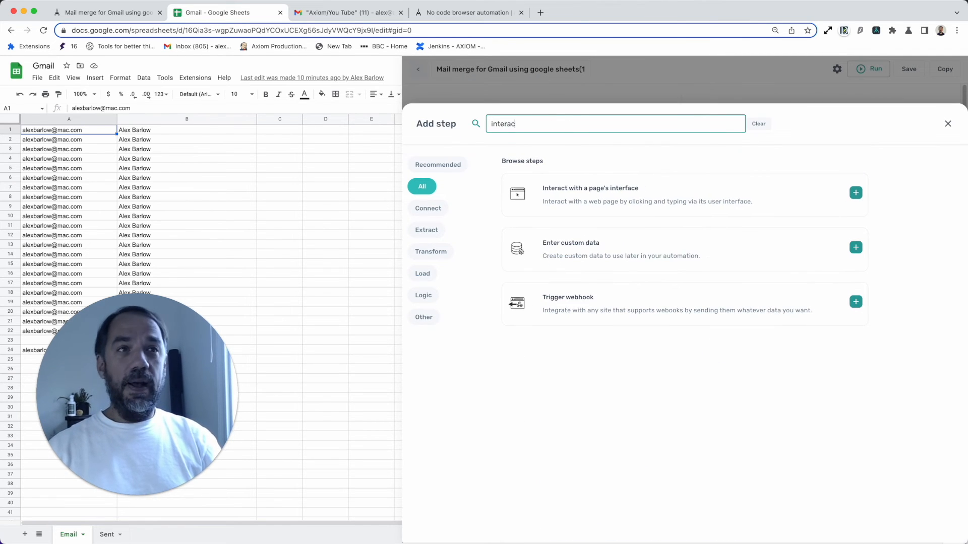
pyautogui.click(948, 123)
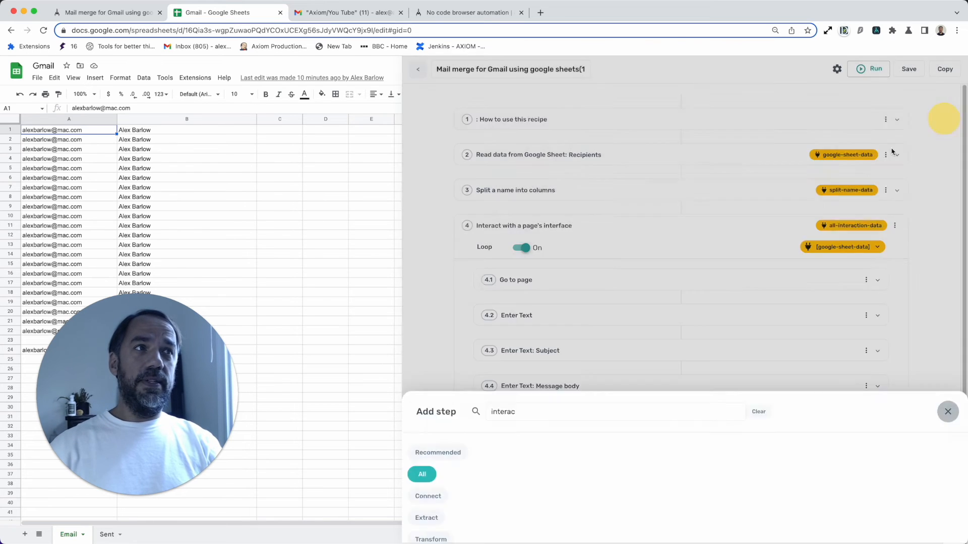
pyautogui.scroll(-3, 655, 268)
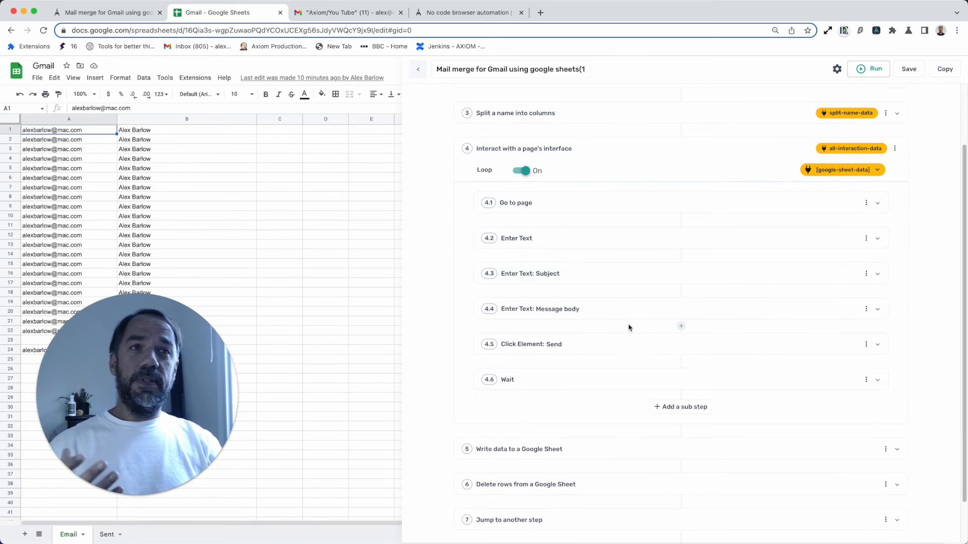
pyautogui.scroll(-2, 568, 382)
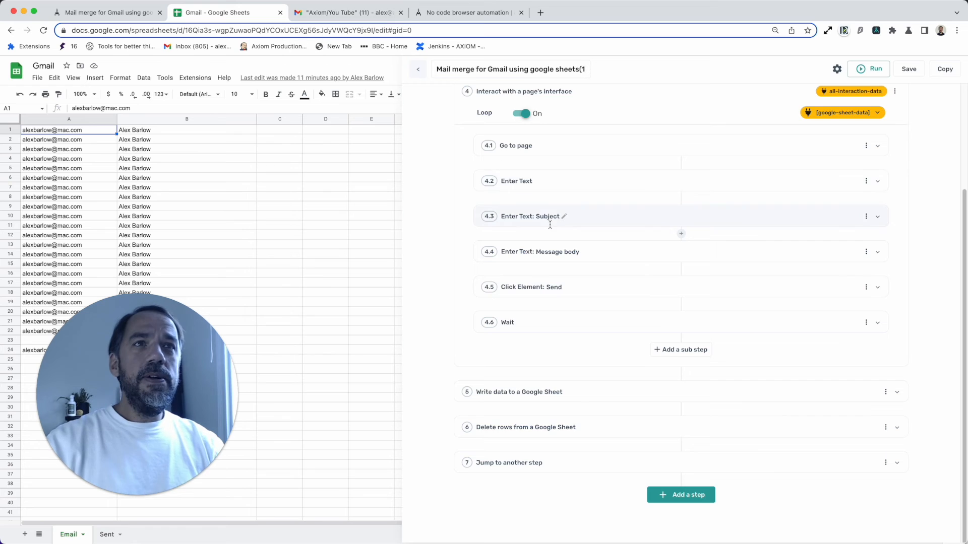
pyautogui.scroll(5, 548, 222)
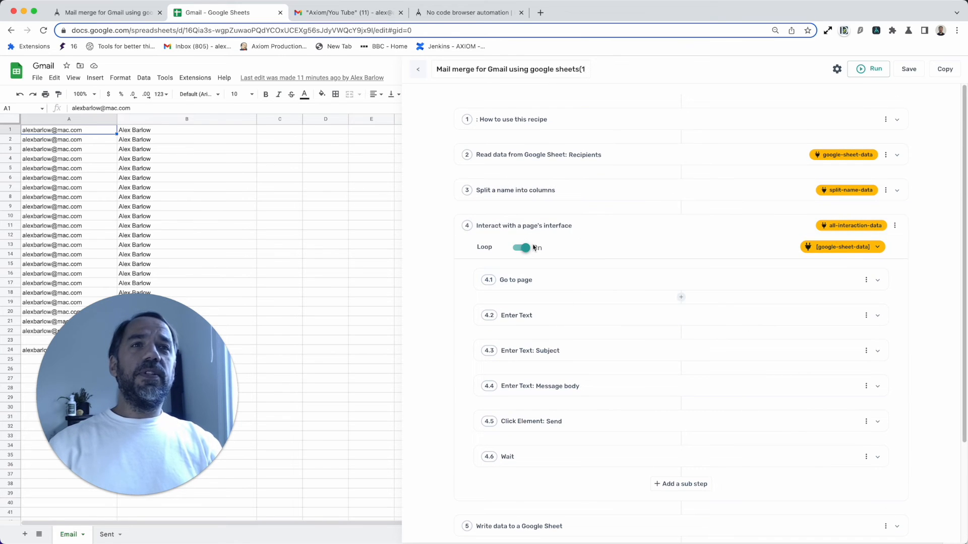
# Step: Switch to the Gmail mailbox, check the recipients and message body fields of the New Message window, and reopen the bot builder
pyautogui.click(348, 12)
pyautogui.click(876, 30)
pyautogui.click(665, 264)
pyautogui.click(669, 322)
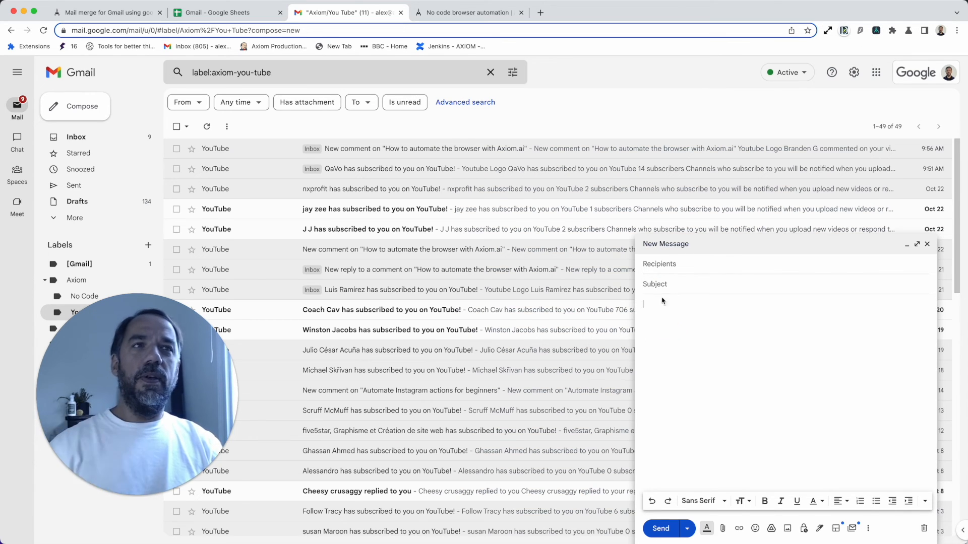
pyautogui.click(873, 31)
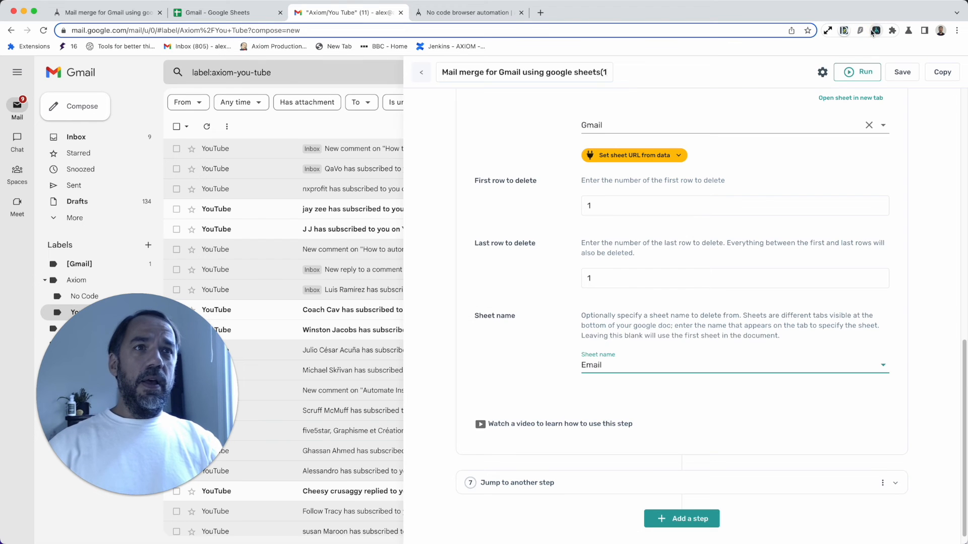
# Step: Replace the text data of Enter Text sub-step 4.2 with column A of google-sheet-data, save the selection and collapse the sub-step
pyautogui.scroll(2, 715, 238)
pyautogui.scroll(10, 705, 242)
pyautogui.scroll(3, 678, 231)
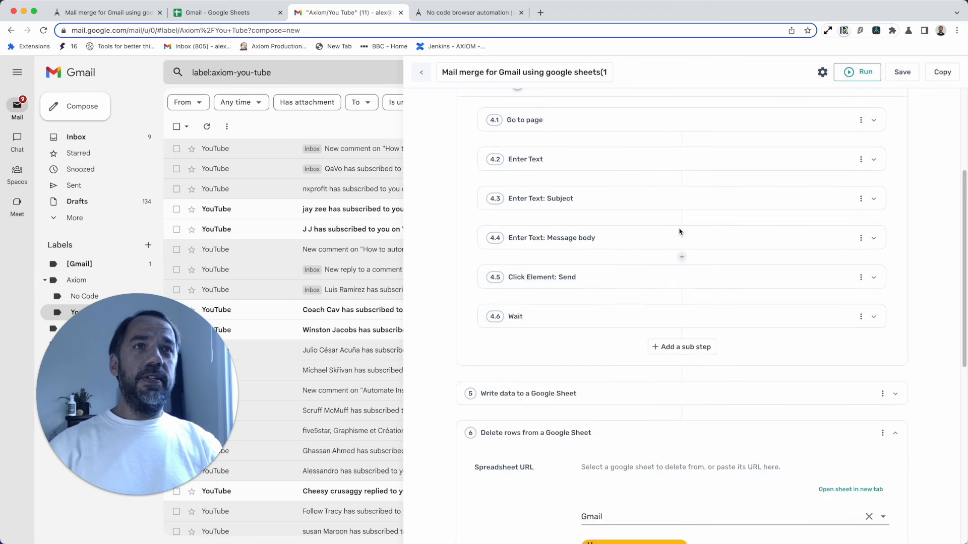
pyautogui.click(663, 185)
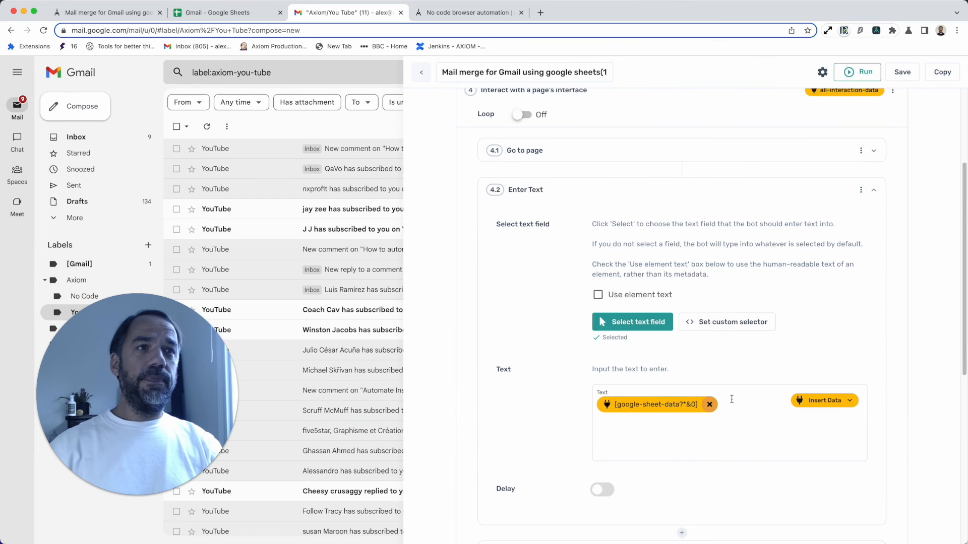
pyautogui.click(709, 405)
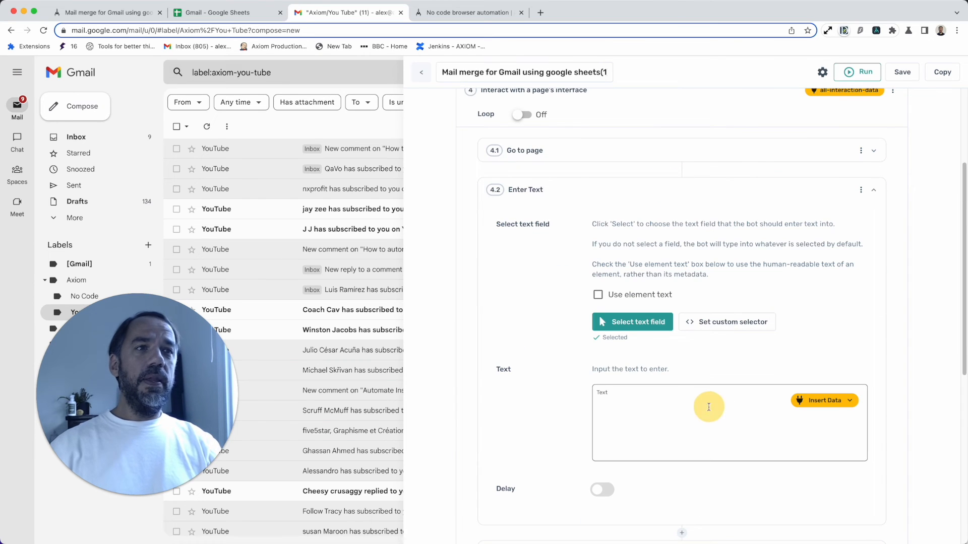
pyautogui.click(800, 409)
pyautogui.click(798, 423)
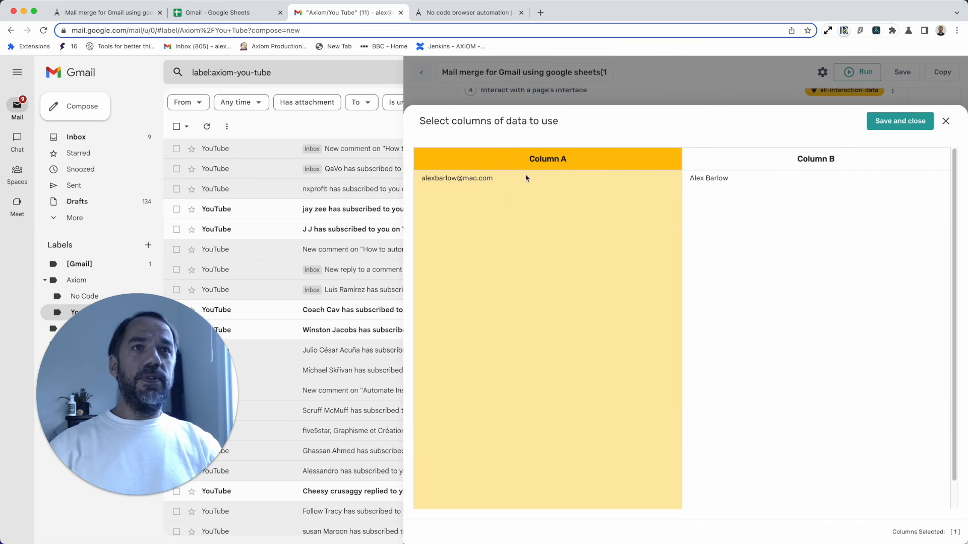
pyautogui.click(902, 126)
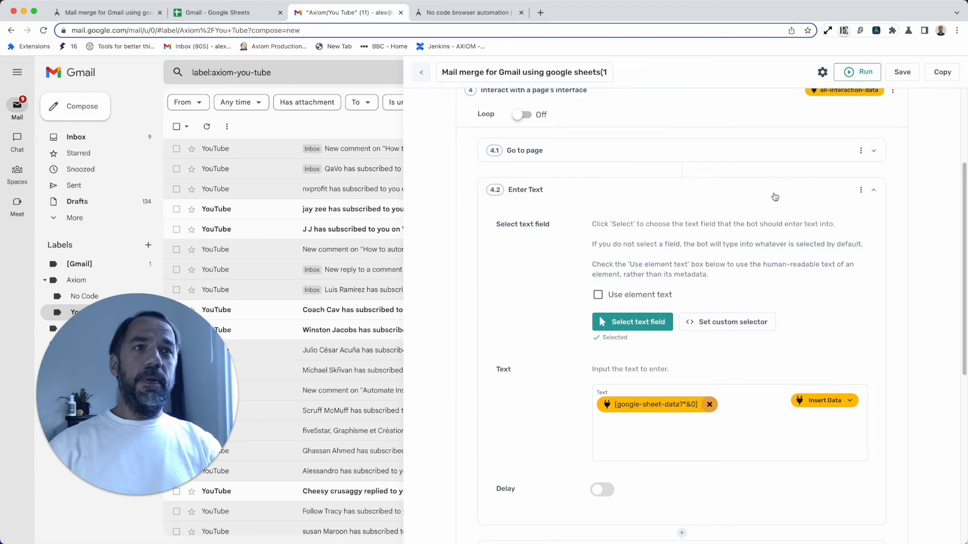
pyautogui.click(751, 195)
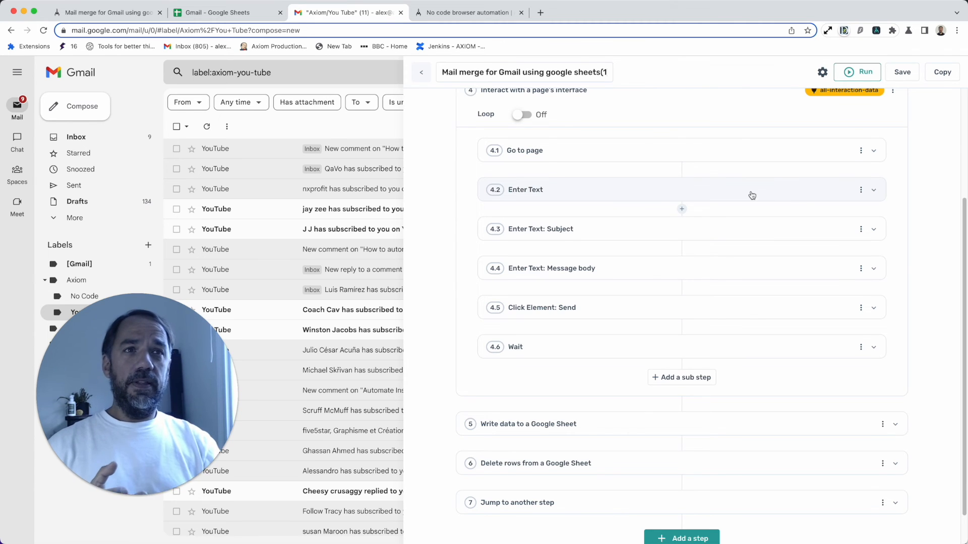
# Step: Expand the "Enter Text: Message body" sub-step, review its selected text field and message text, and collapse it
pyautogui.click(716, 268)
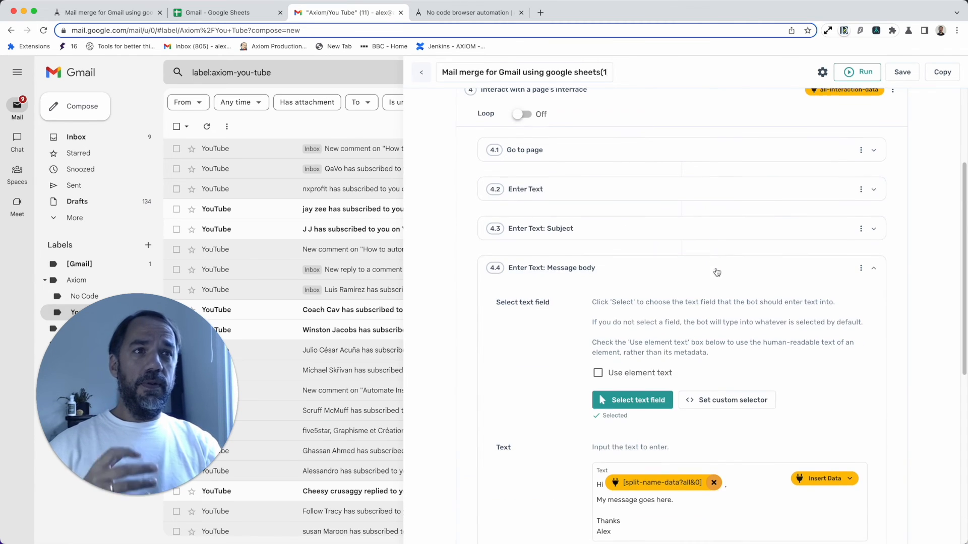
pyautogui.scroll(-3, 717, 276)
pyautogui.scroll(1, 691, 192)
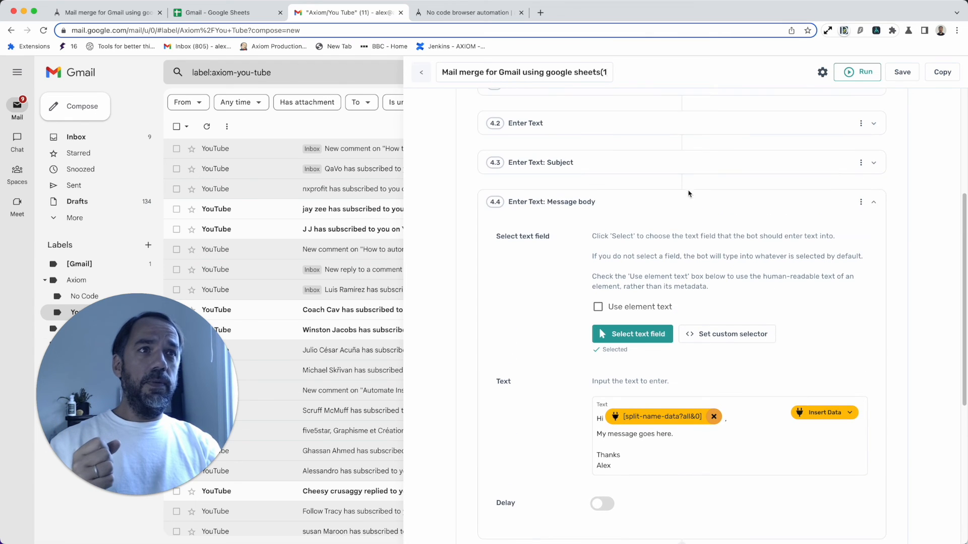
pyautogui.click(682, 201)
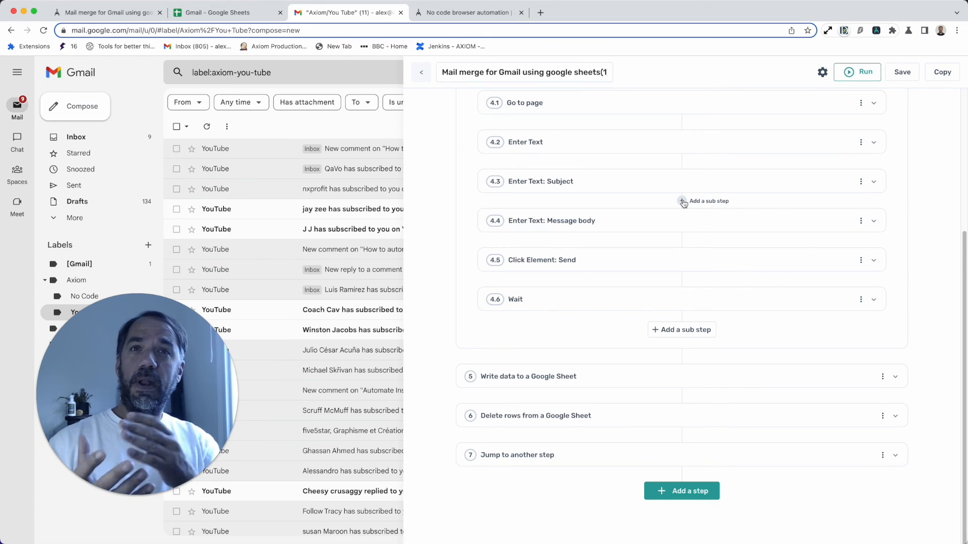
# Step: Expand Enter Text sub-step 4.2, label it Email and collapse it
pyautogui.click(631, 150)
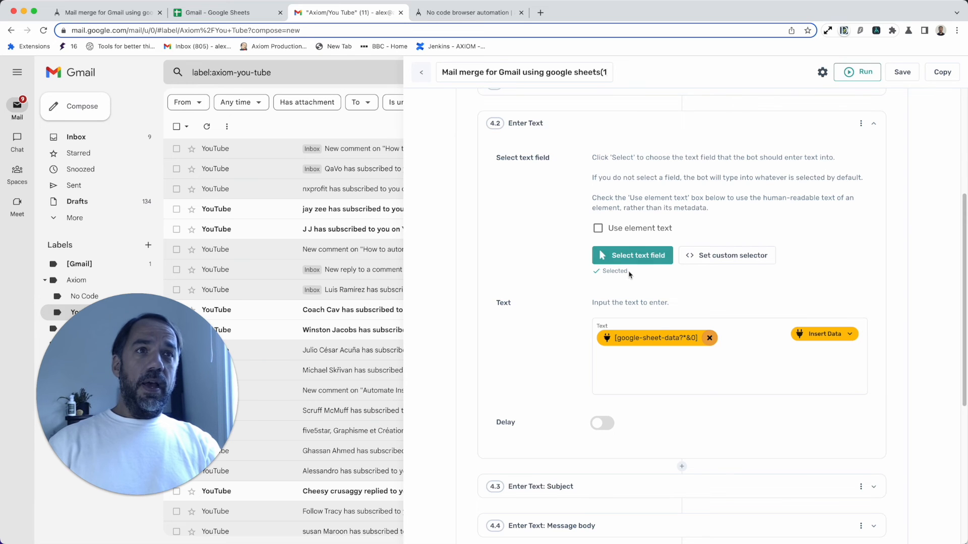
pyautogui.scroll(5, 578, 310)
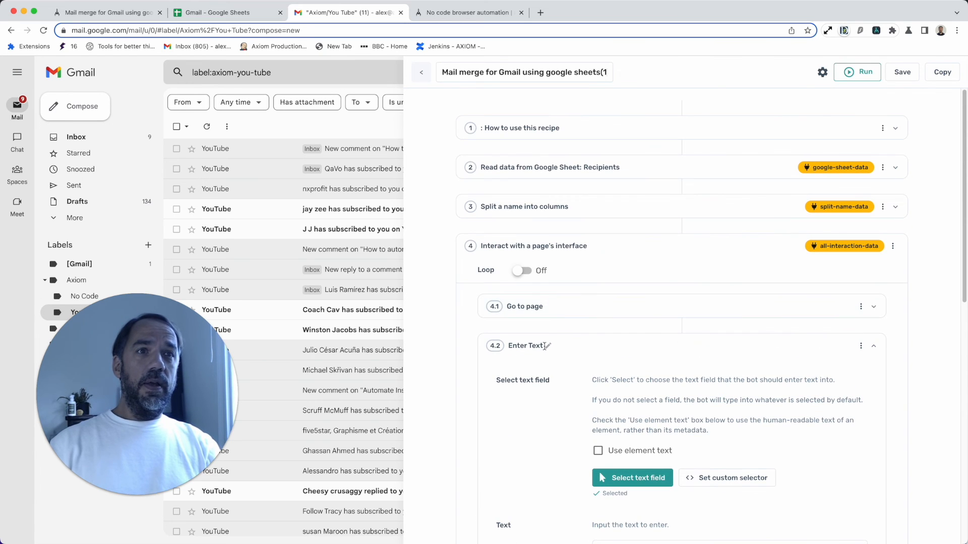
pyautogui.click(546, 346)
pyautogui.write('Email')
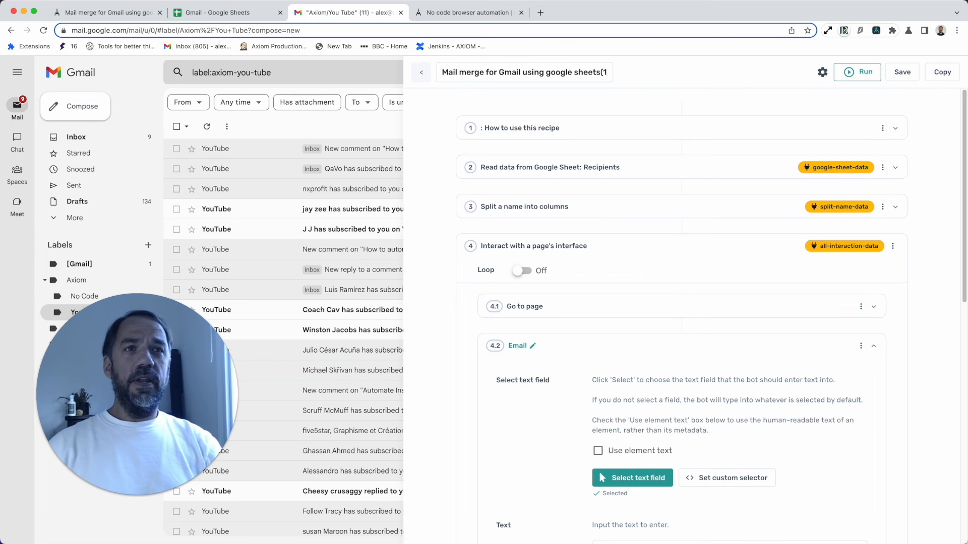
pyautogui.press('Return')
pyautogui.click(582, 345)
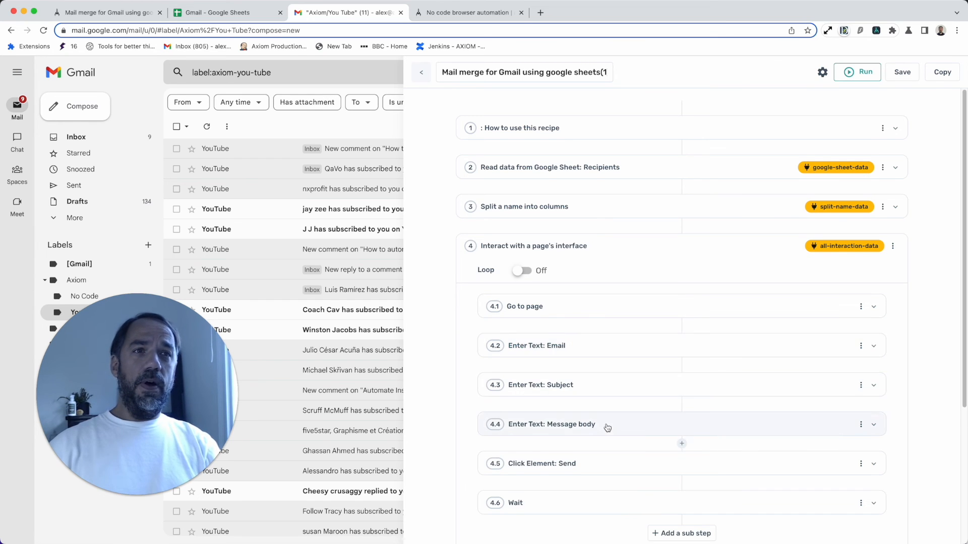
# Step: Expand the "Enter Text: Email" sub-step, compare its inserted data with the recipient addresses in the Gmail spreadsheet, and return to the Gmail mailbox
pyautogui.scroll(-2, 607, 427)
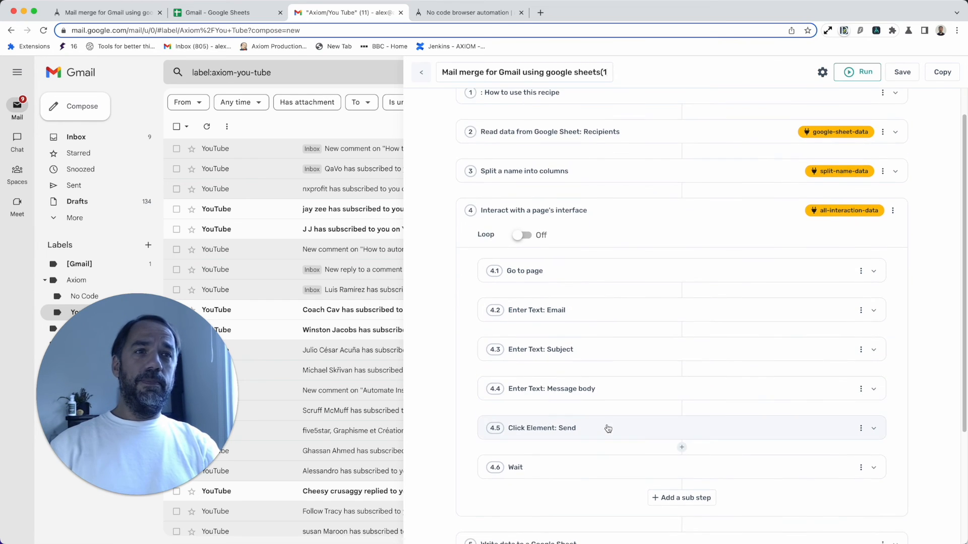
pyautogui.click(617, 317)
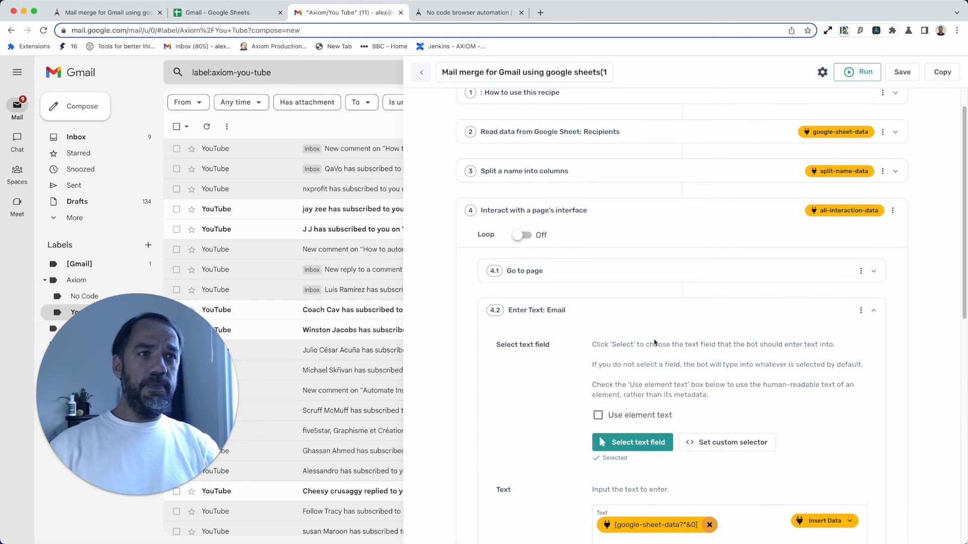
pyautogui.scroll(-4, 650, 332)
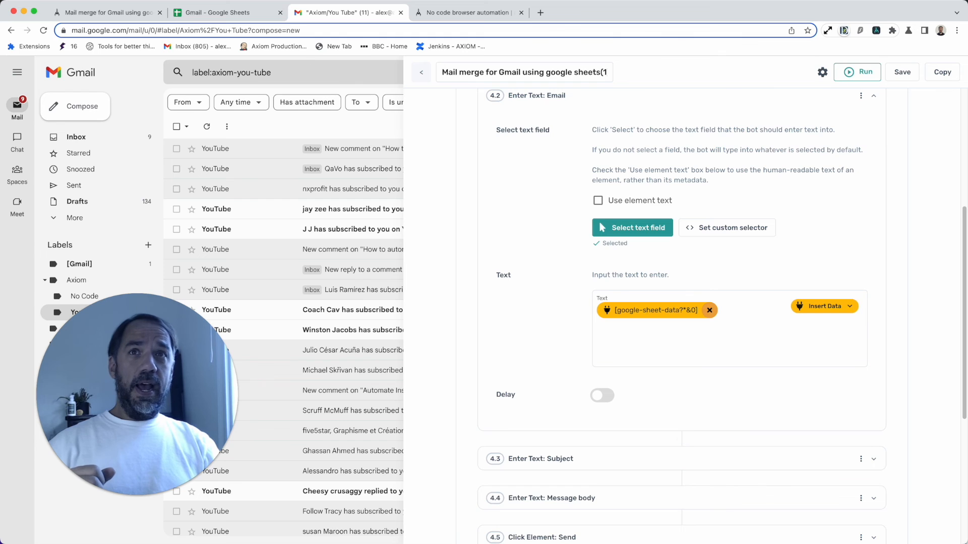
pyautogui.click(194, 13)
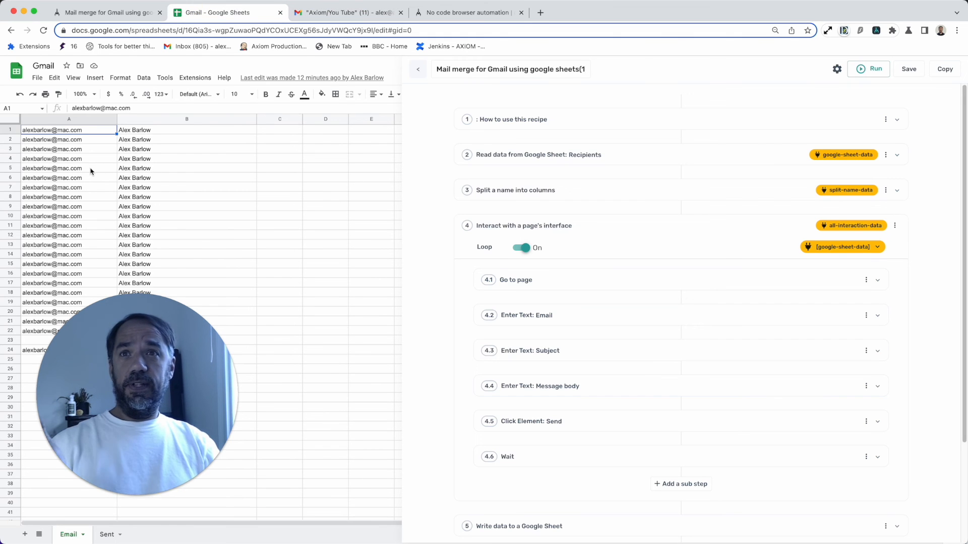
pyautogui.moveTo(92, 171)
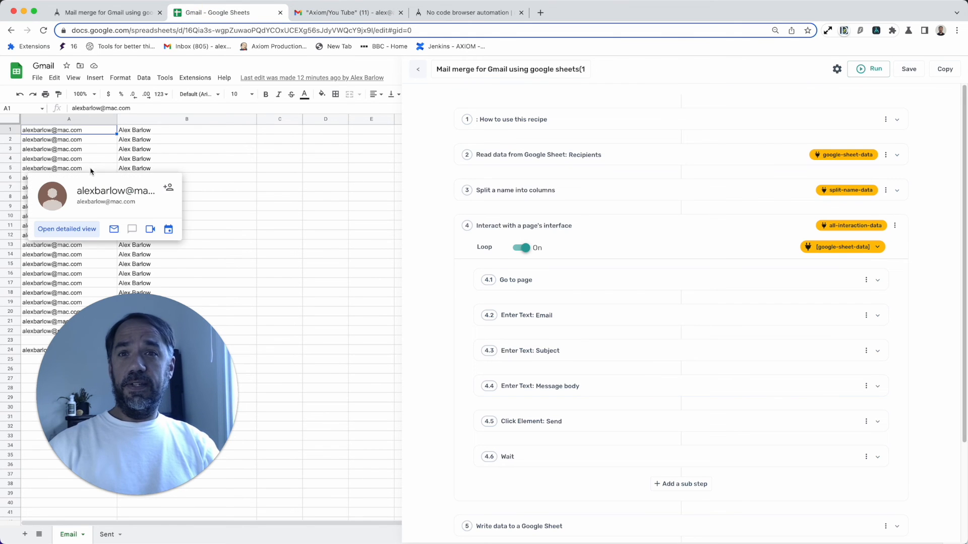
pyautogui.click(309, 11)
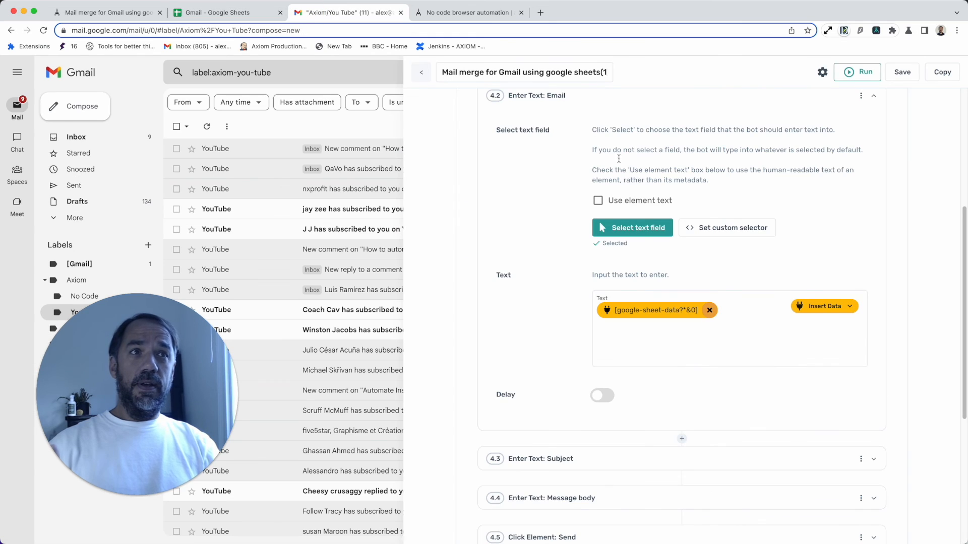
# Step: Reselect the Recipients field of the New Message window as the text field for sub-step 4.2, complete the selection and collapse the sub-step
pyautogui.scroll(3, 653, 354)
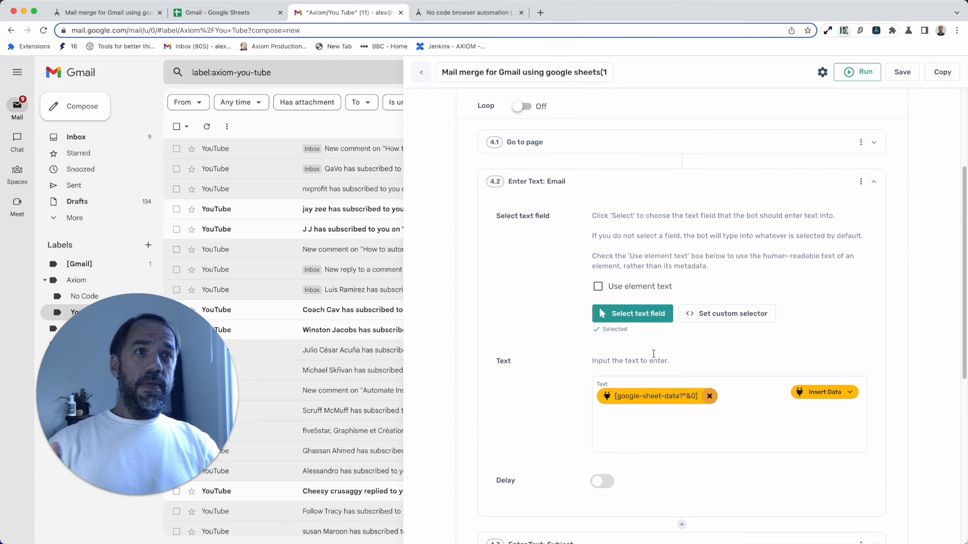
pyautogui.click(638, 315)
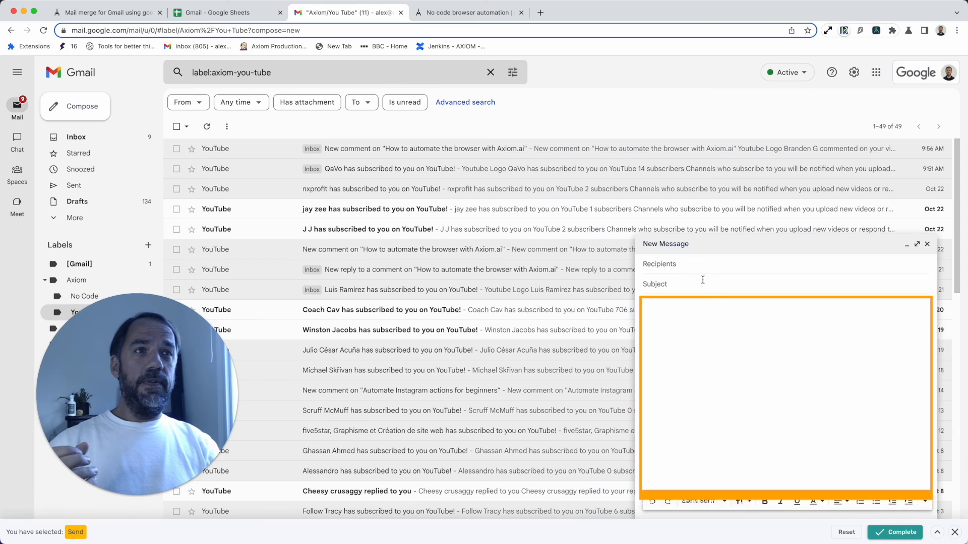
pyautogui.click(693, 262)
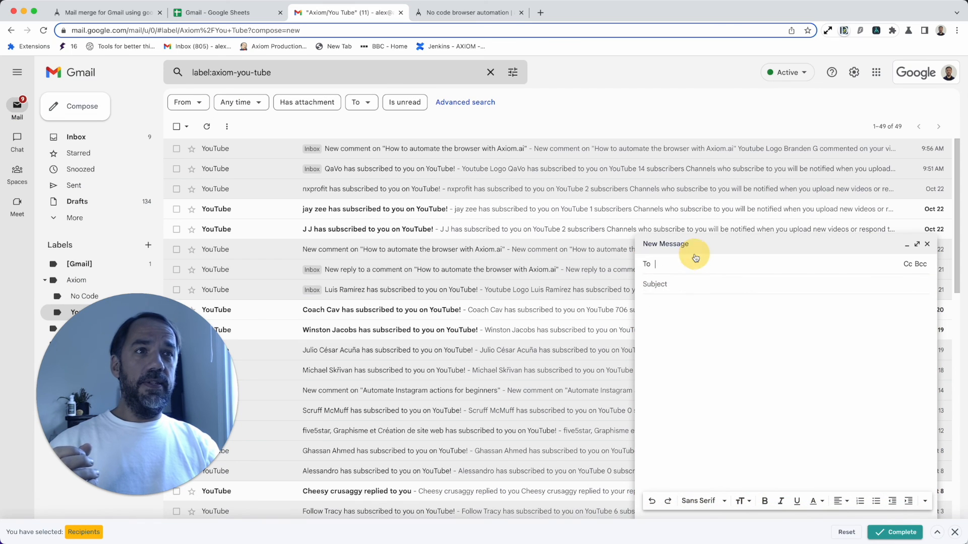
pyautogui.click(895, 533)
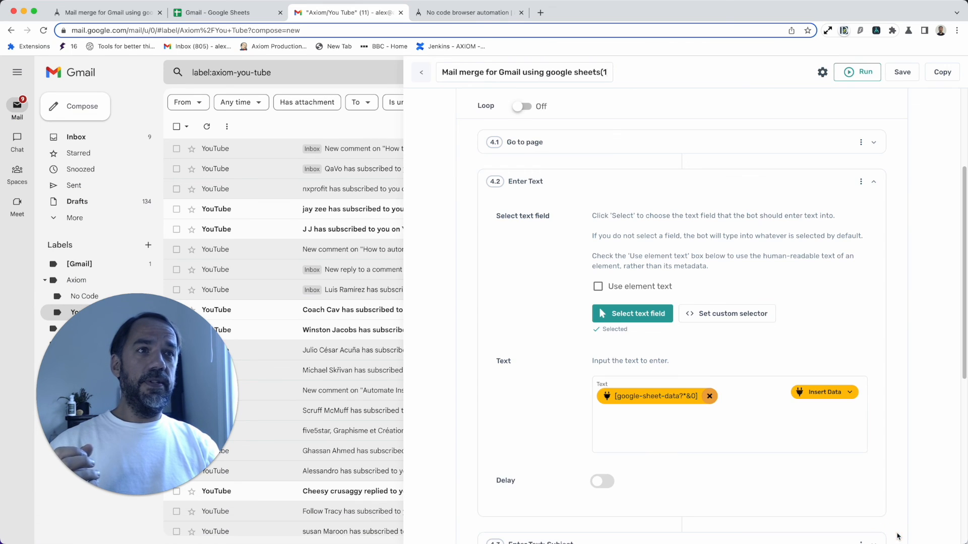
pyautogui.click(624, 186)
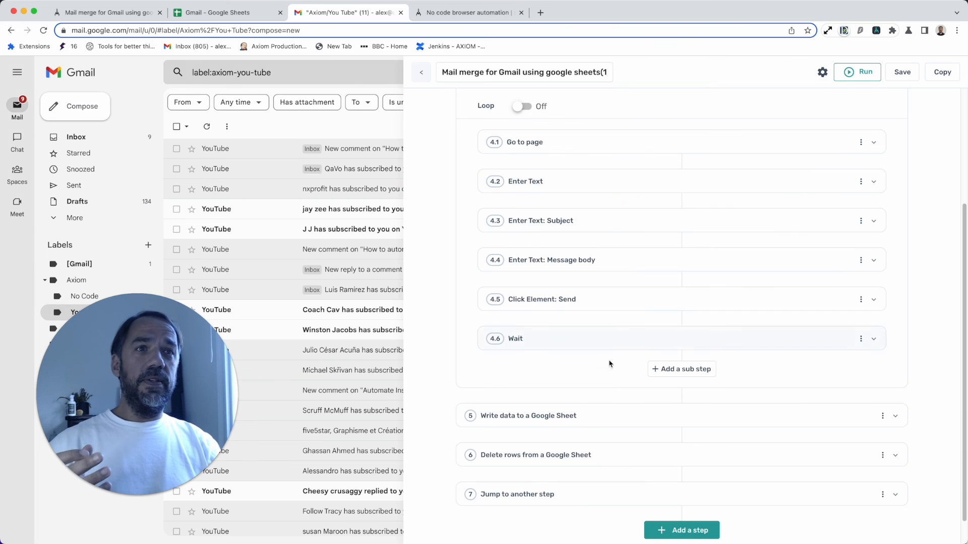
# Step: Review the "Click Element: Send" selection and the sheet, cell range and output of the "Read data from Google Sheet: Recipients" step
pyautogui.click(649, 301)
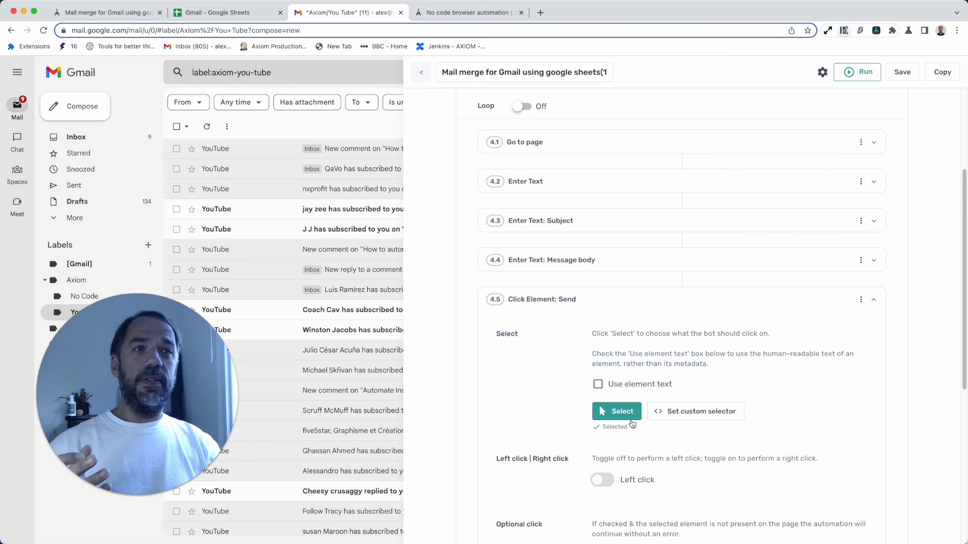
pyautogui.click(619, 302)
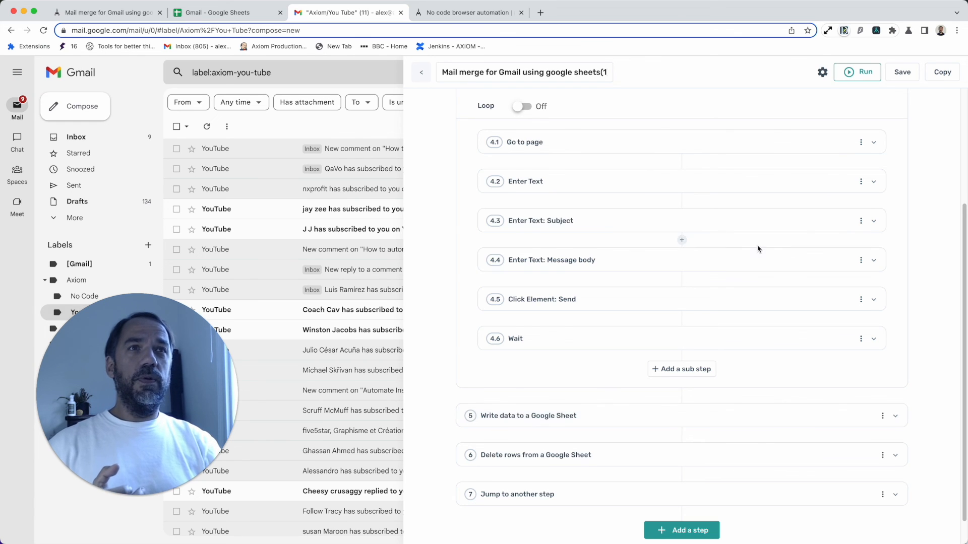
pyautogui.scroll(3, 756, 249)
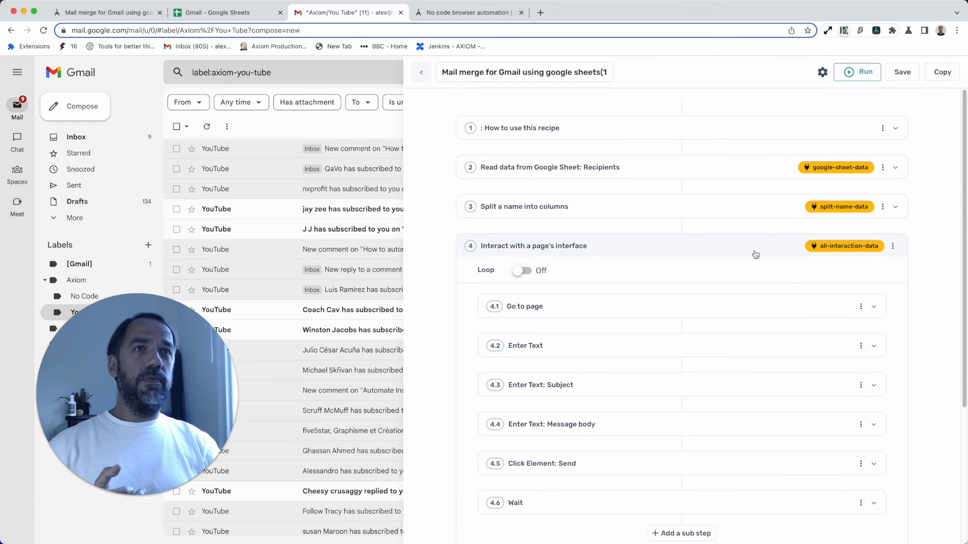
pyautogui.click(648, 172)
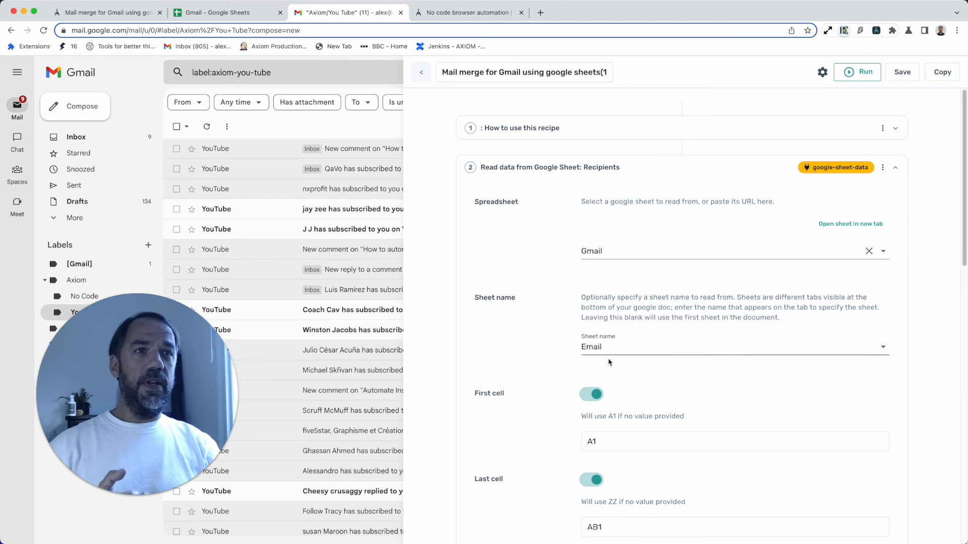
pyautogui.scroll(-2, 598, 437)
pyautogui.scroll(-1, 599, 441)
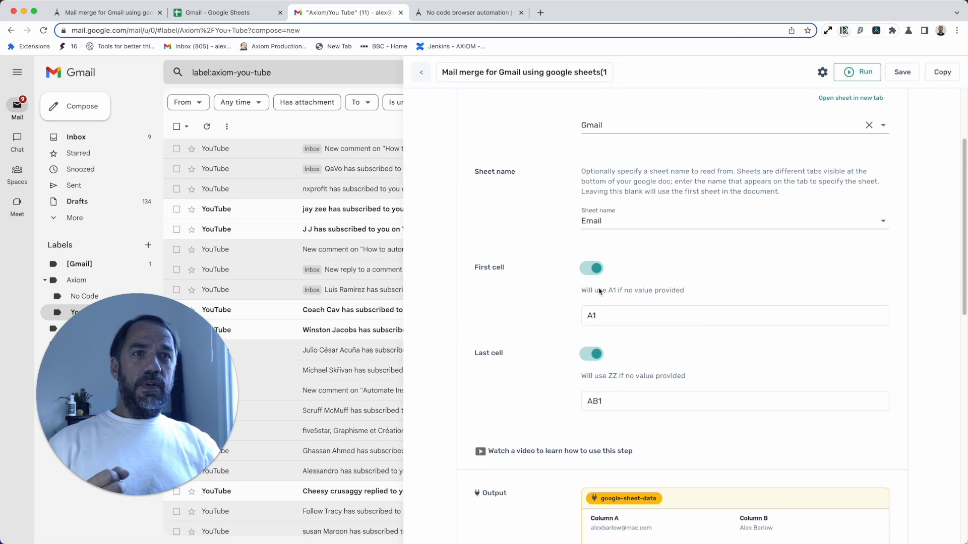
pyautogui.scroll(-2, 605, 458)
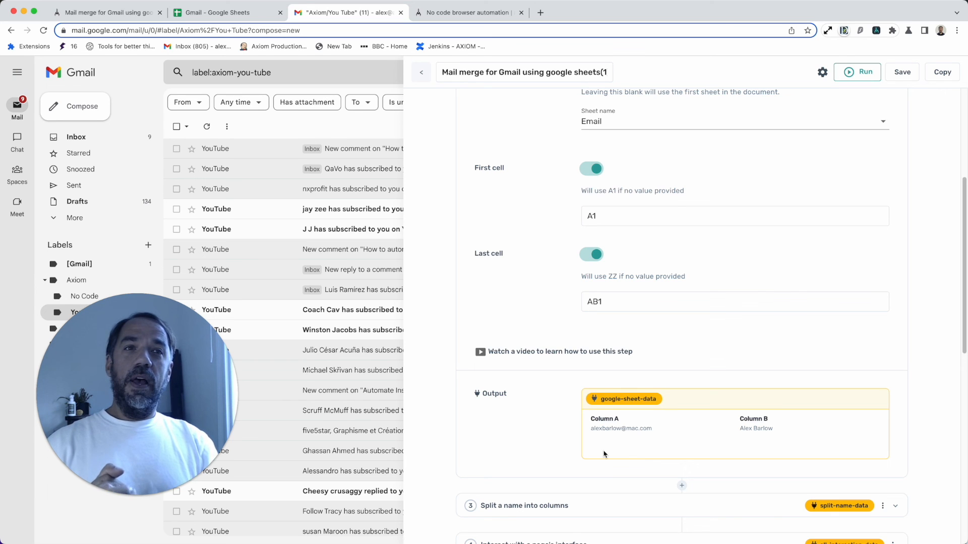
pyautogui.scroll(5, 713, 434)
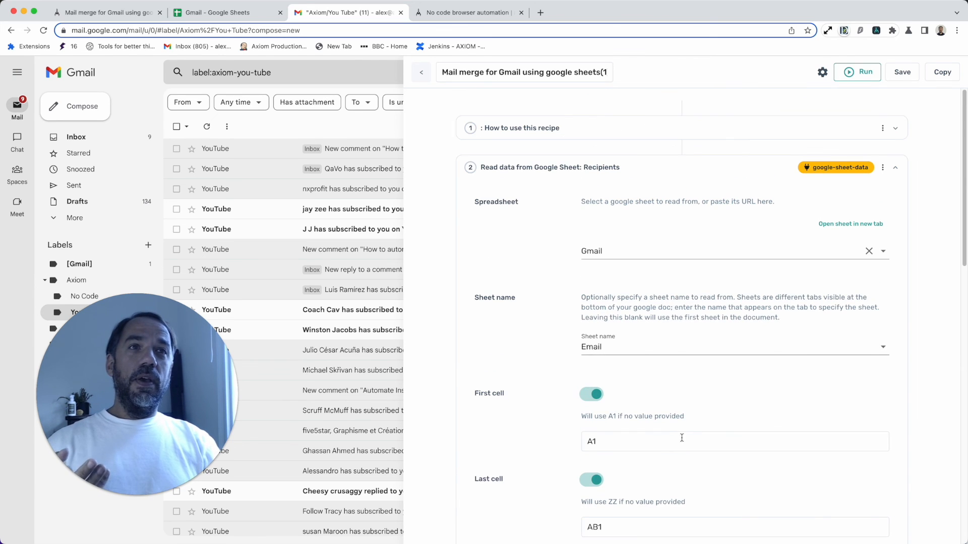
pyautogui.scroll(-8, 660, 346)
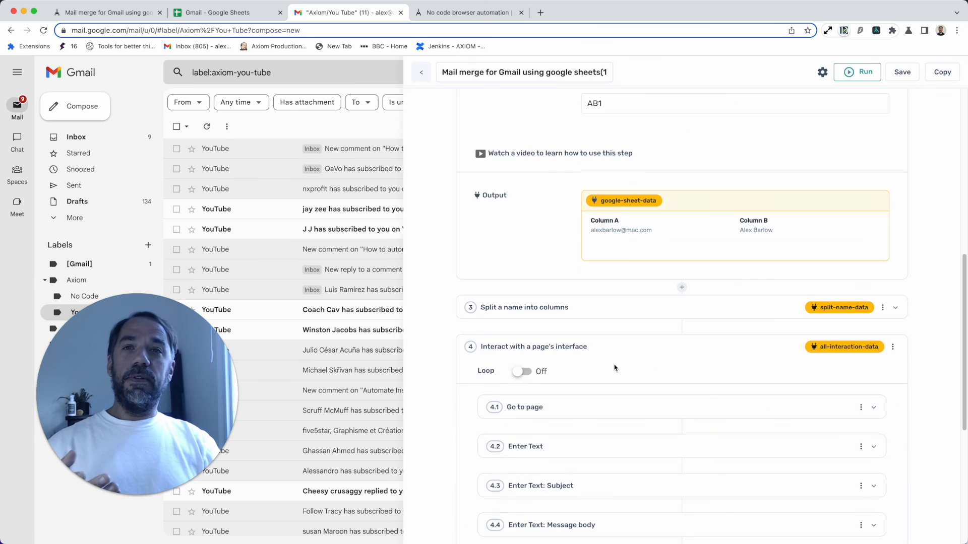